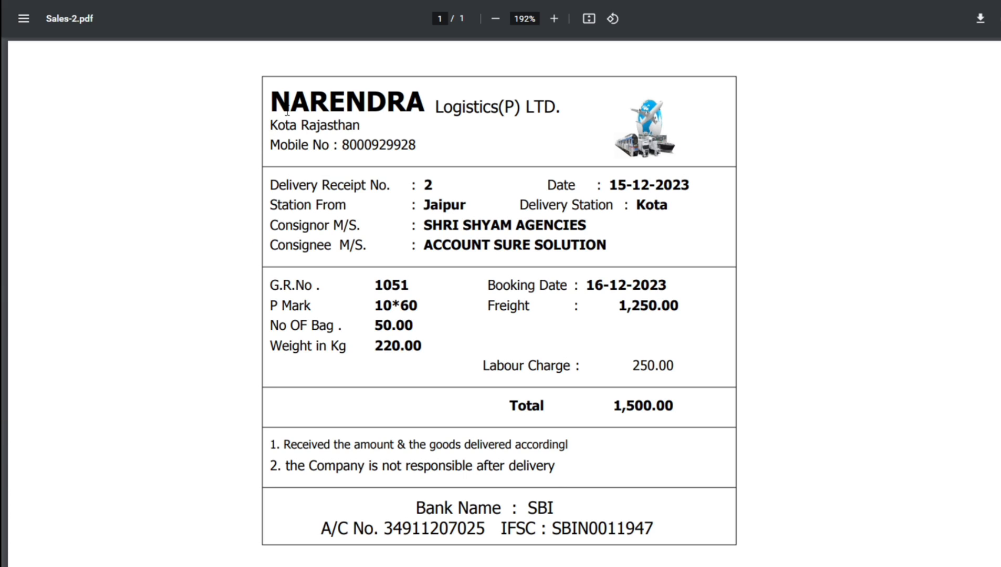
pyautogui.moveTo(286, 110); pyautogui.dragTo(439, 125)
pyautogui.click(359, 148)
pyautogui.moveTo(443, 186); pyautogui.dragTo(416, 184)
pyautogui.moveTo(654, 188)
pyautogui.mouseDown()
pyautogui.moveTo(598, 188)
pyautogui.moveTo(650, 187)
pyautogui.mouseUp()
pyautogui.moveTo(423, 206); pyautogui.dragTo(473, 209)
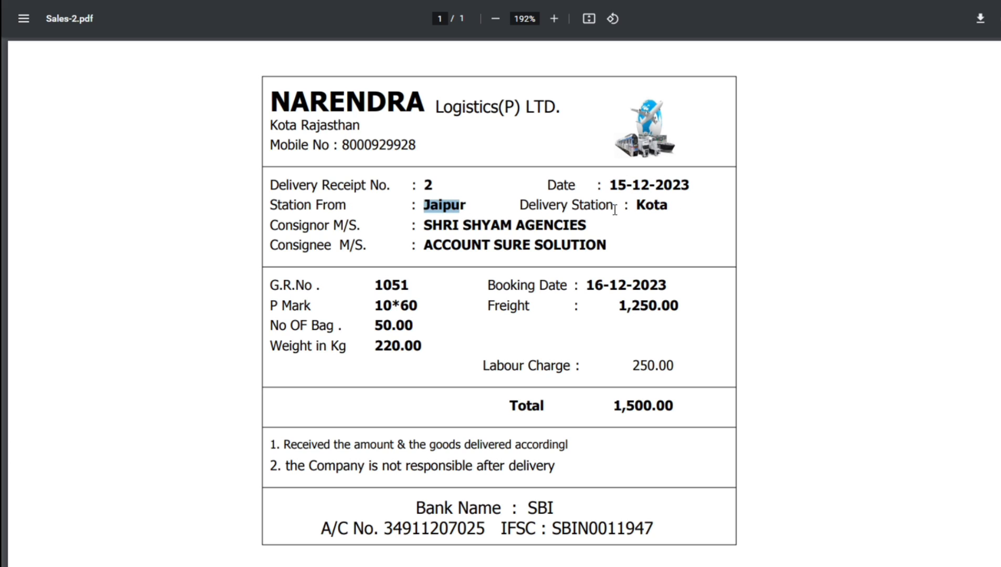
pyautogui.moveTo(628, 205); pyautogui.dragTo(662, 206)
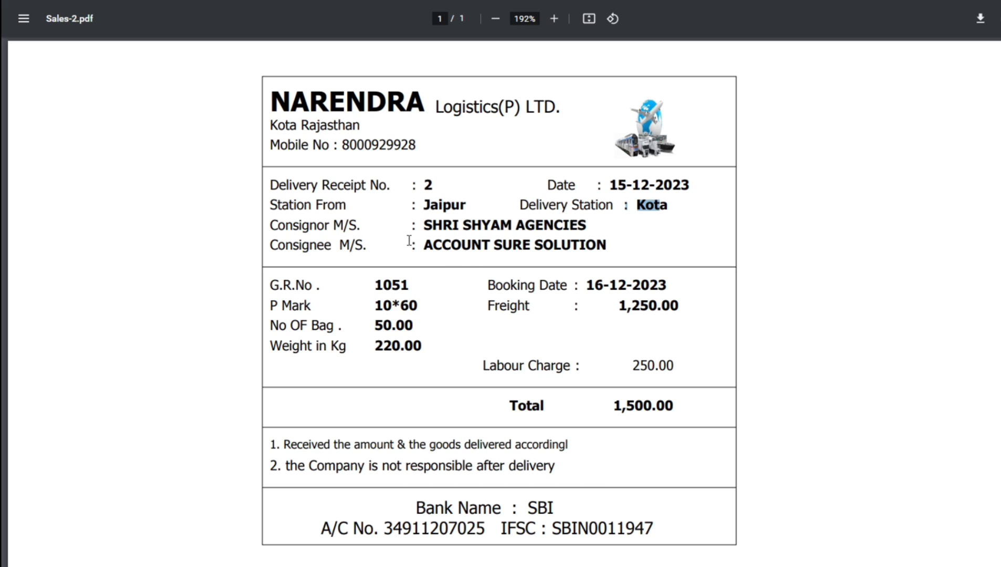
pyautogui.moveTo(425, 225); pyautogui.dragTo(500, 230)
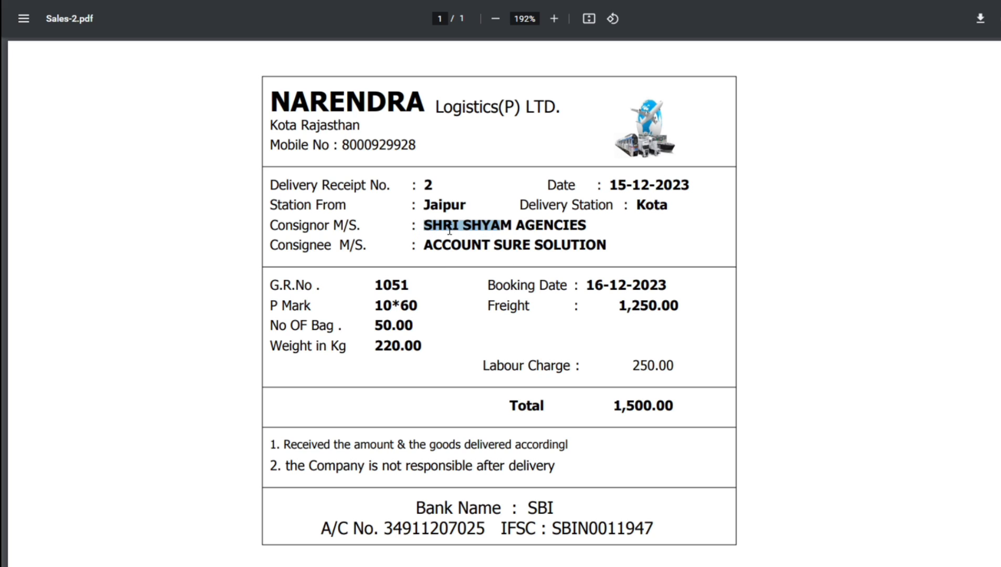
pyautogui.click(314, 246)
pyautogui.moveTo(439, 247); pyautogui.dragTo(593, 252)
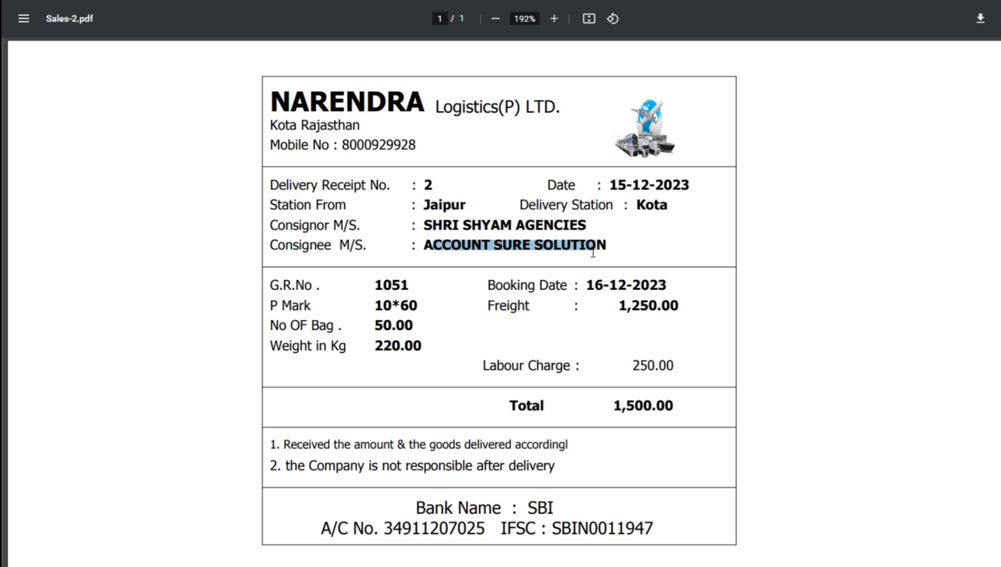
pyautogui.click(362, 289)
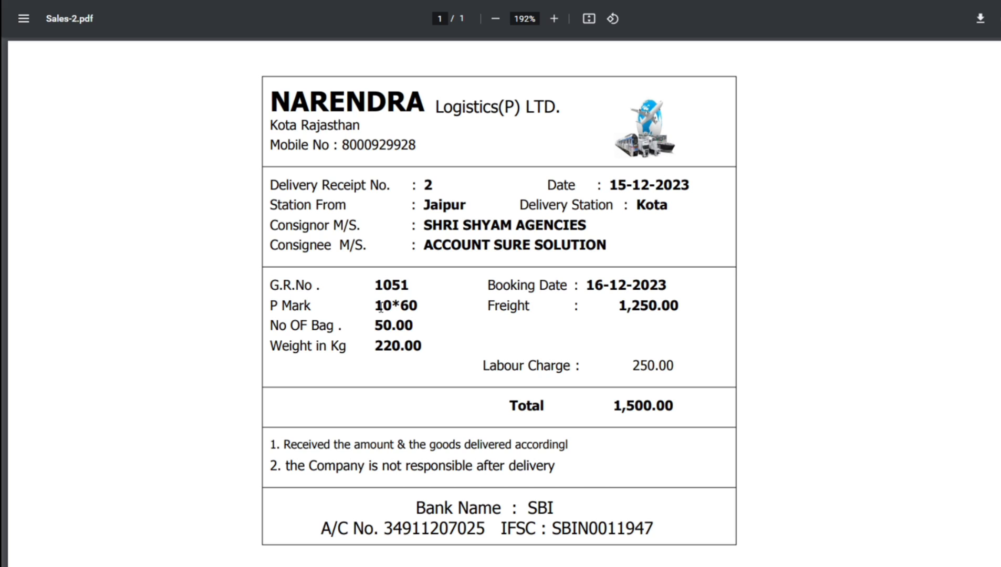
pyautogui.moveTo(375, 306); pyautogui.dragTo(419, 305)
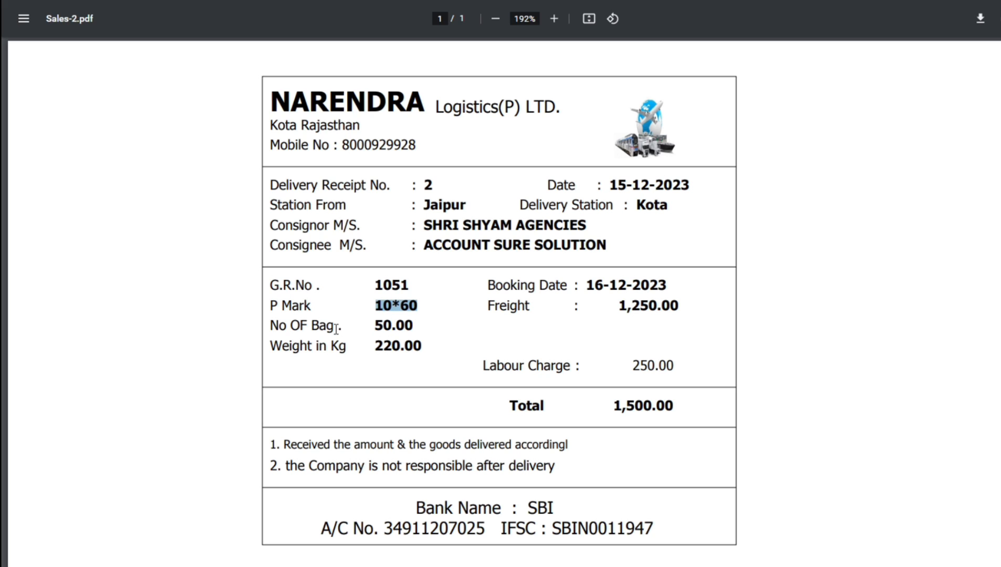
pyautogui.click(382, 327)
pyautogui.moveTo(382, 327); pyautogui.dragTo(414, 344)
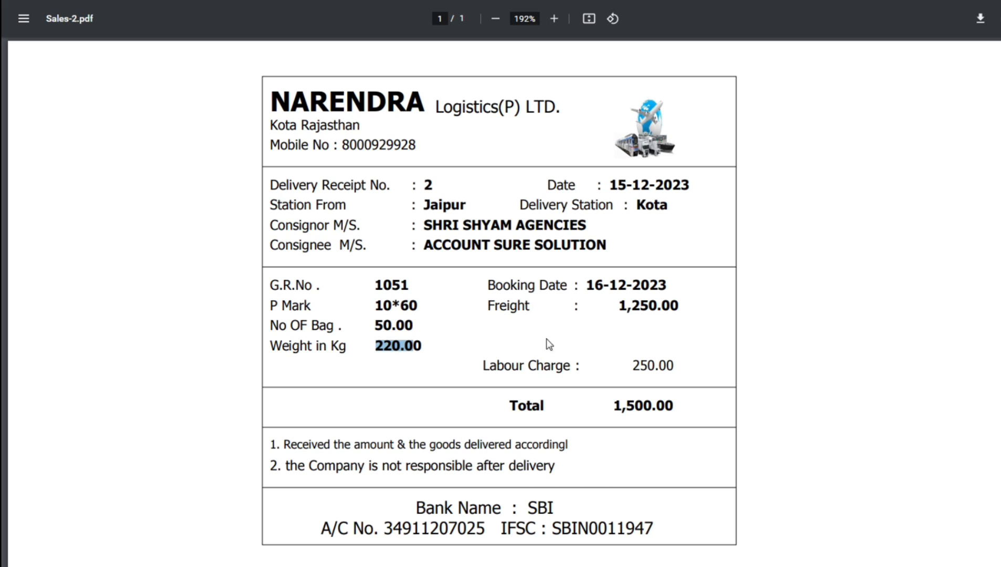
pyautogui.moveTo(489, 287); pyautogui.dragTo(596, 282)
pyautogui.click(644, 284)
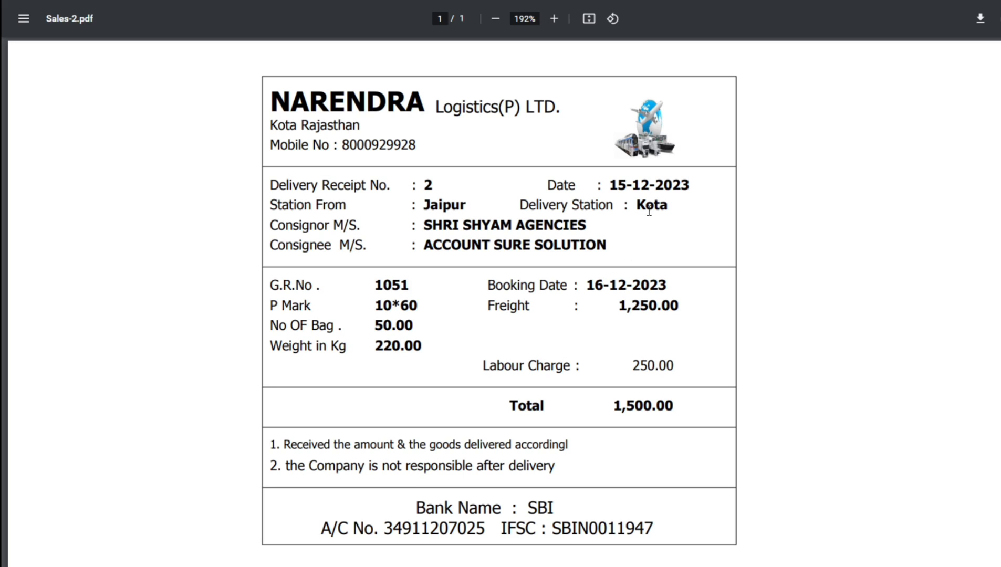
pyautogui.moveTo(610, 184); pyautogui.dragTo(638, 184)
pyautogui.moveTo(620, 307); pyautogui.dragTo(657, 309)
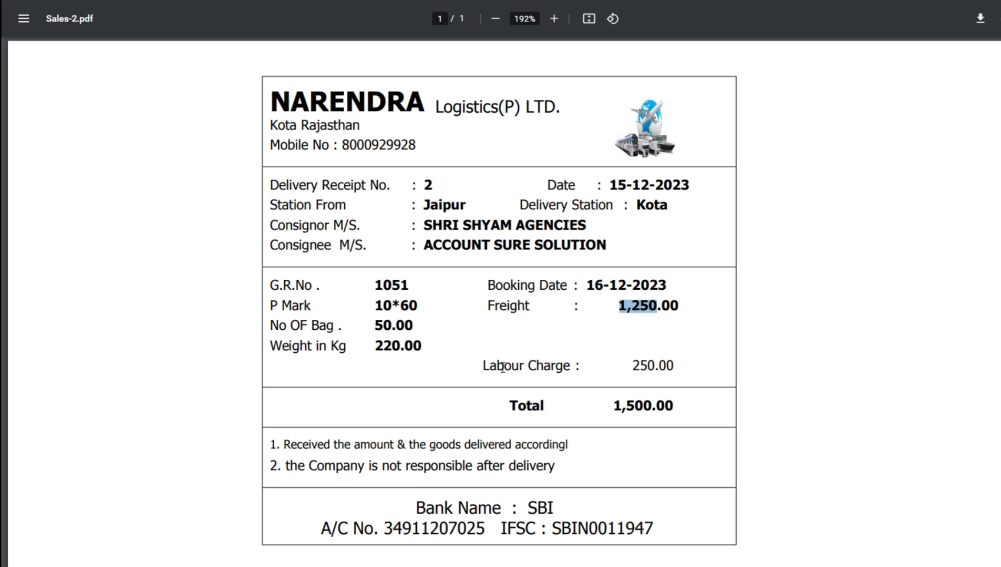
pyautogui.moveTo(498, 368); pyautogui.dragTo(574, 368)
pyautogui.moveTo(636, 365); pyautogui.dragTo(682, 365)
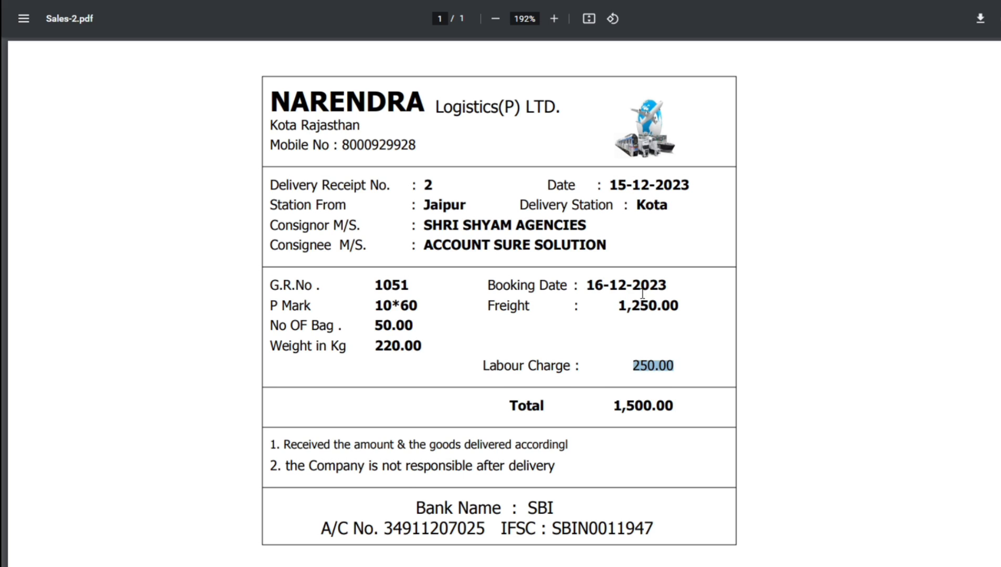
pyautogui.moveTo(614, 405); pyautogui.dragTo(664, 405)
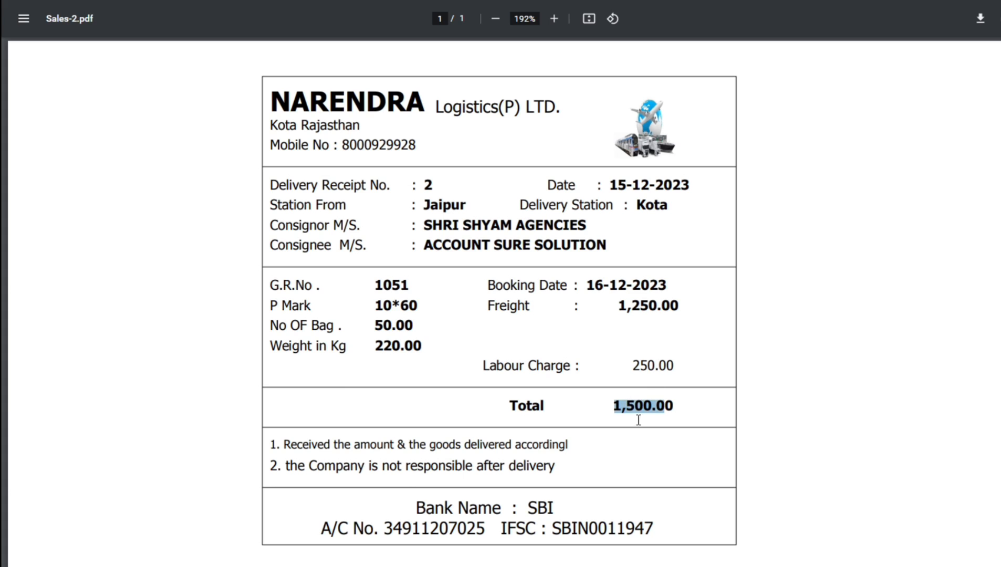
pyautogui.moveTo(285, 445); pyautogui.dragTo(538, 445)
pyautogui.moveTo(287, 466); pyautogui.dragTo(473, 467)
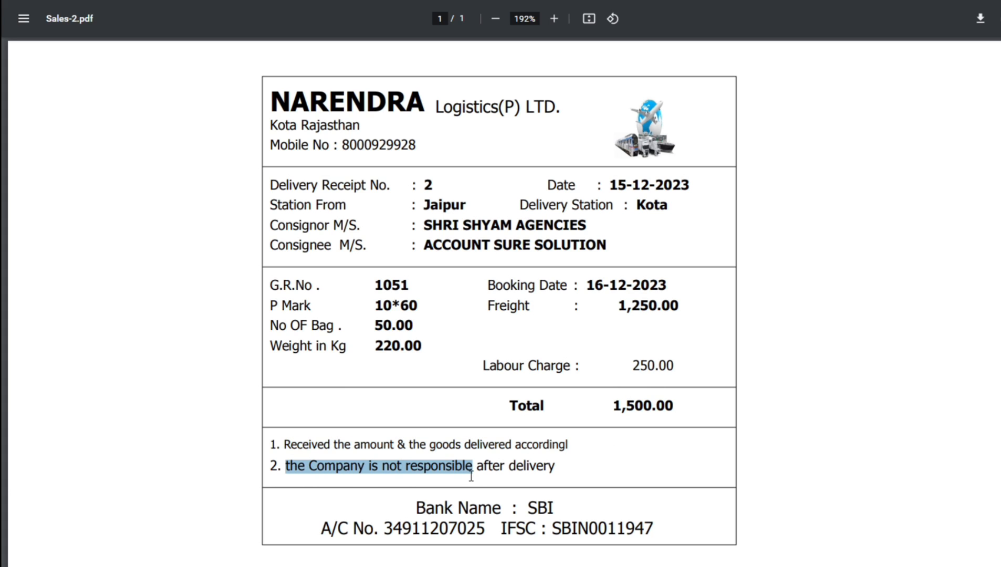
pyautogui.moveTo(426, 508); pyautogui.dragTo(477, 508)
pyautogui.moveTo(571, 513); pyautogui.dragTo(607, 529)
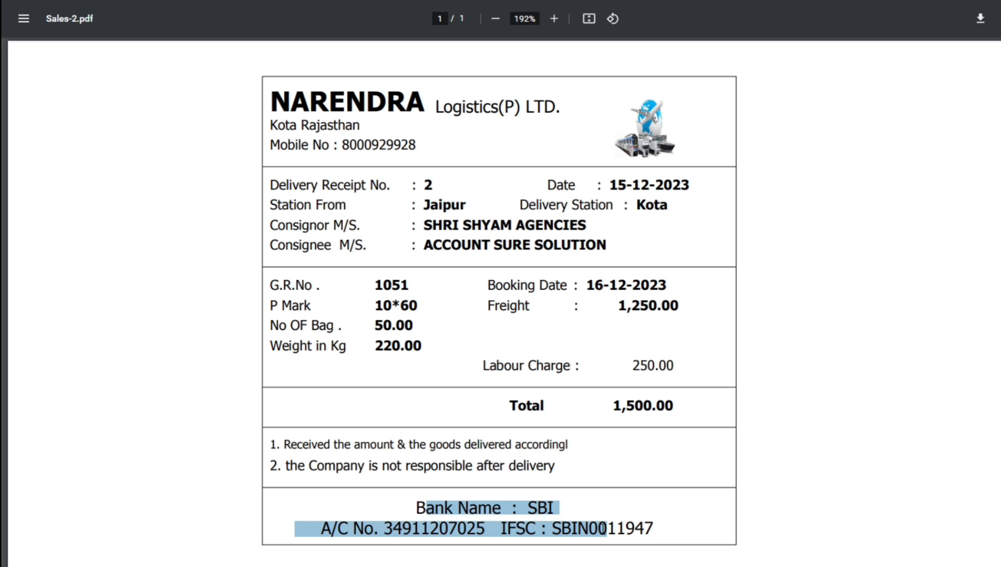
# - Highlight the delivery station, consignor label and consignee name on the receipt PDF
pyautogui.moveTo(516, 466); pyautogui.dragTo(509, 467)
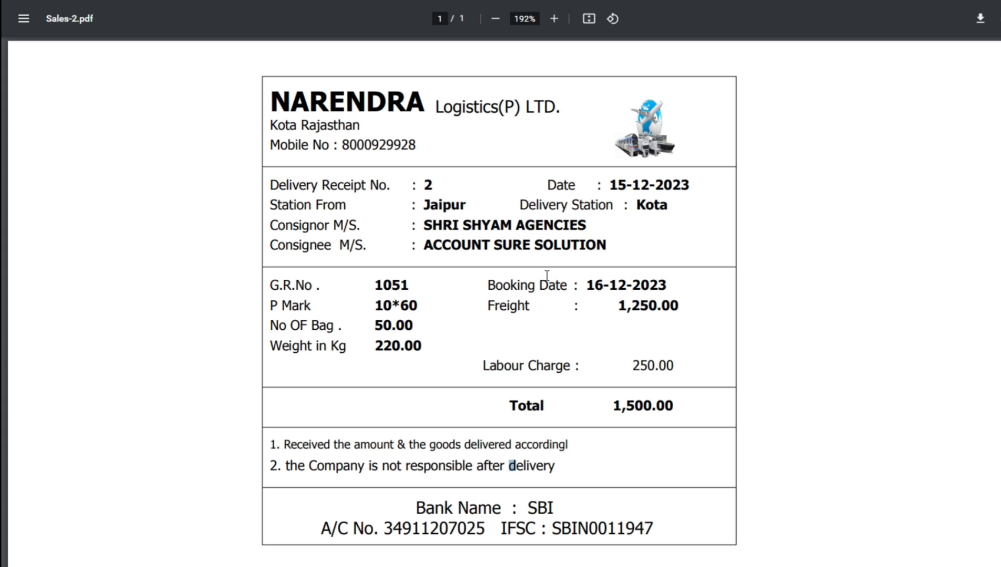
pyautogui.moveTo(428, 227); pyautogui.dragTo(604, 242)
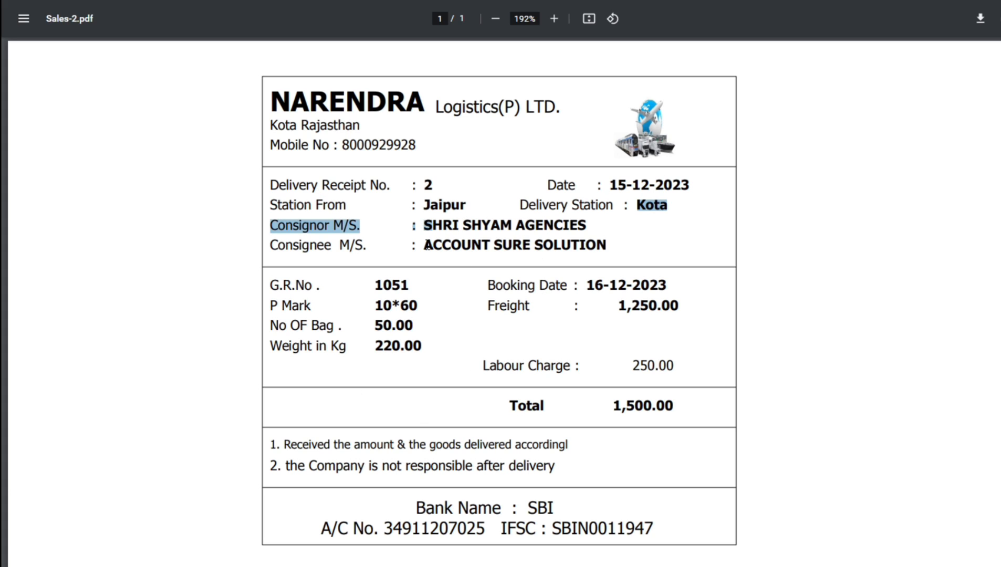
pyautogui.moveTo(410, 245); pyautogui.dragTo(588, 254)
# - Back in Busy 21, start a new sales voucher, number 3, dated 15-12-2023
pyautogui.click(588, 255)
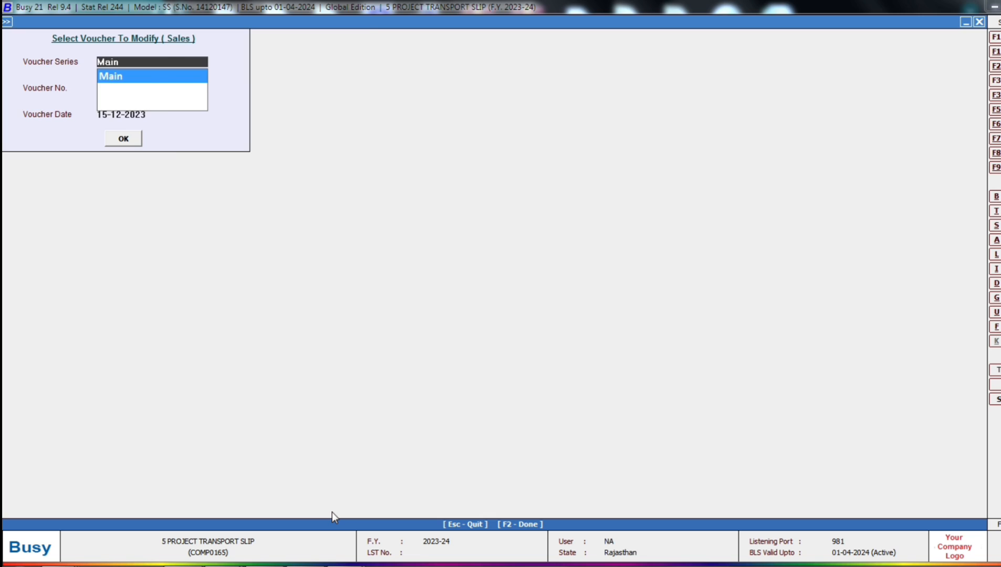
pyautogui.press('Escape')
pyautogui.press('Escape')
pyautogui.press('Escape')
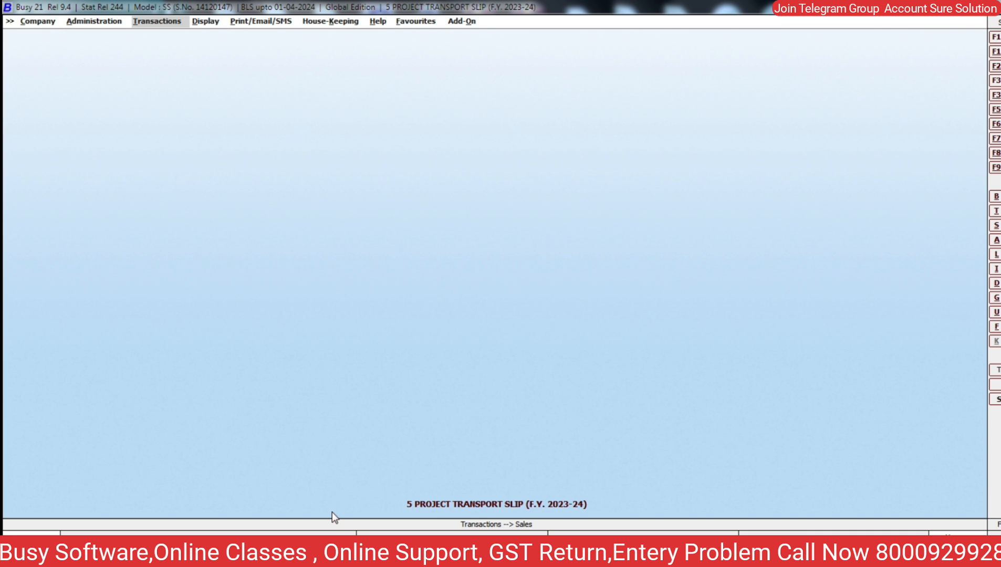
pyautogui.press('Return')
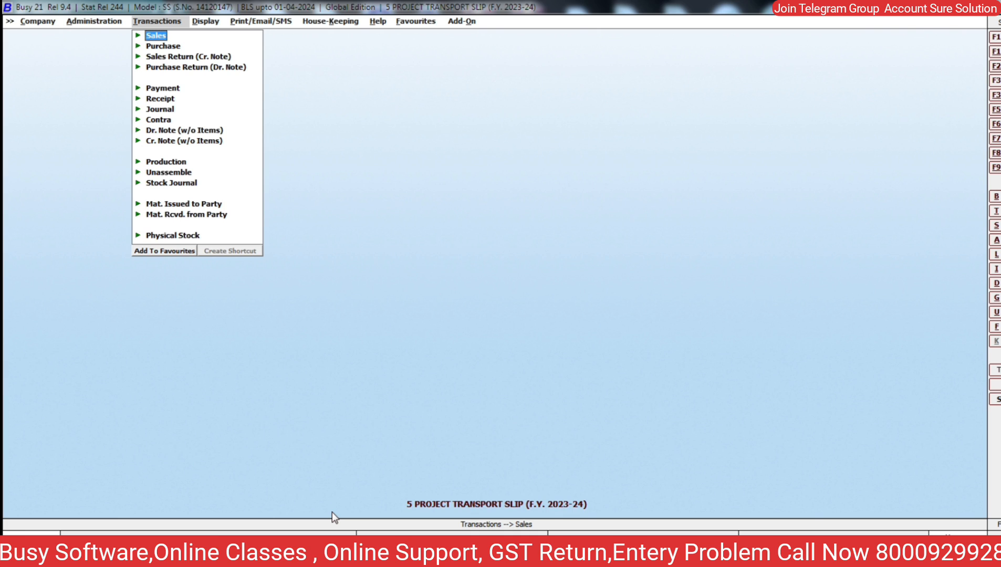
pyautogui.press('Return')
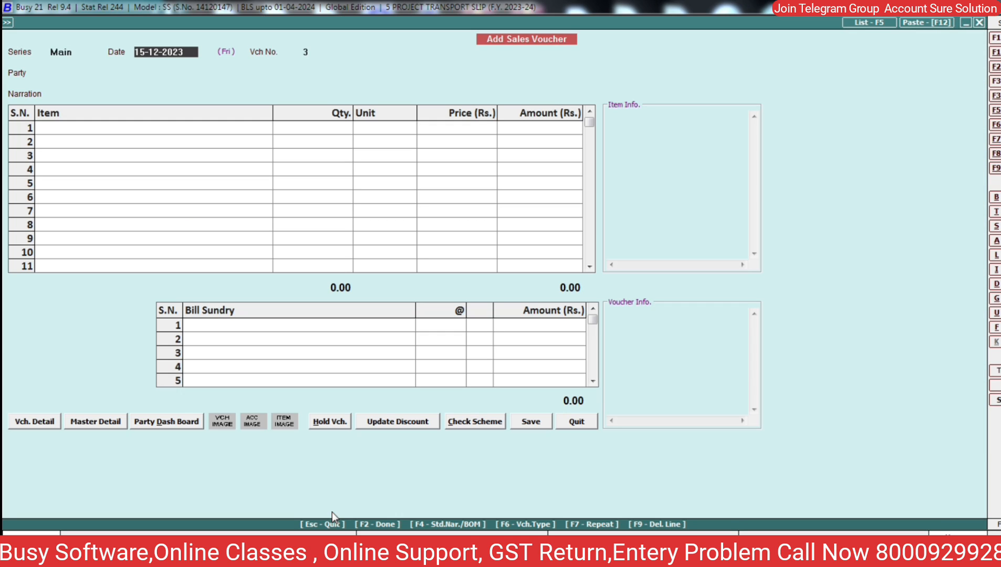
# - Choose SHRI SHYAM AGENCIES as the party and enter a different billing party name
pyautogui.press('Return')
pyautogui.press('Down')
pyautogui.press('Down')
pyautogui.press('Down')
pyautogui.press('Up')
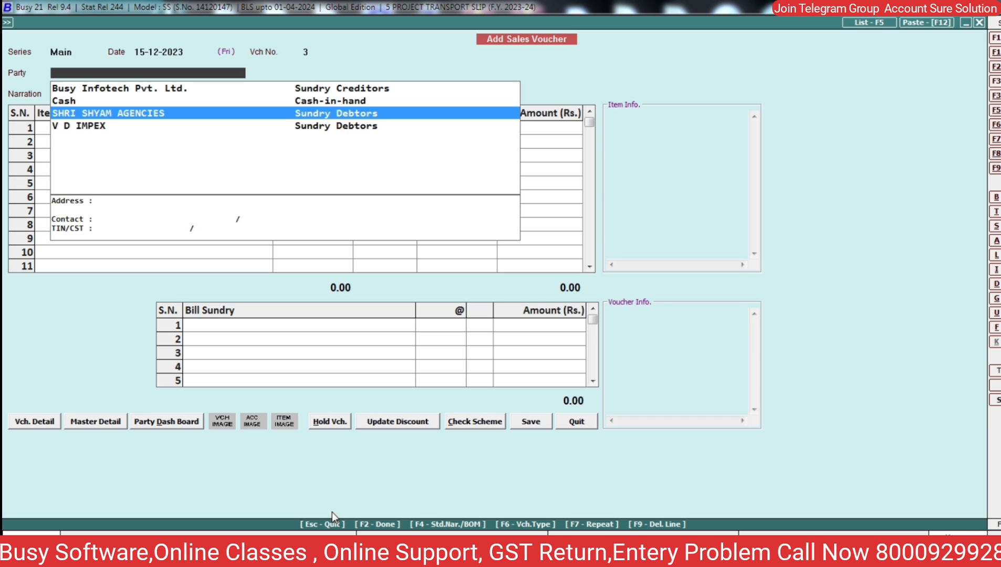
pyautogui.press('Return')
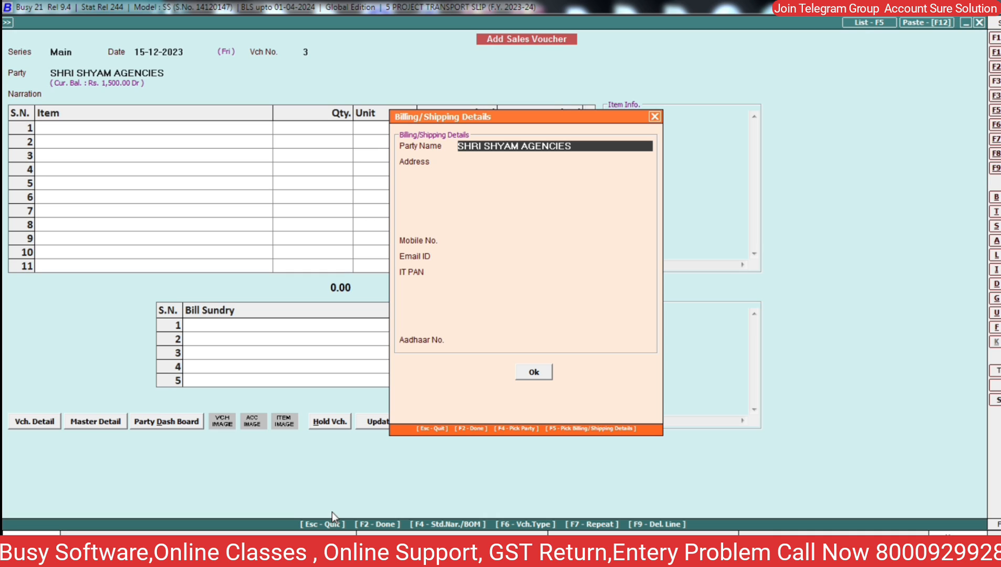
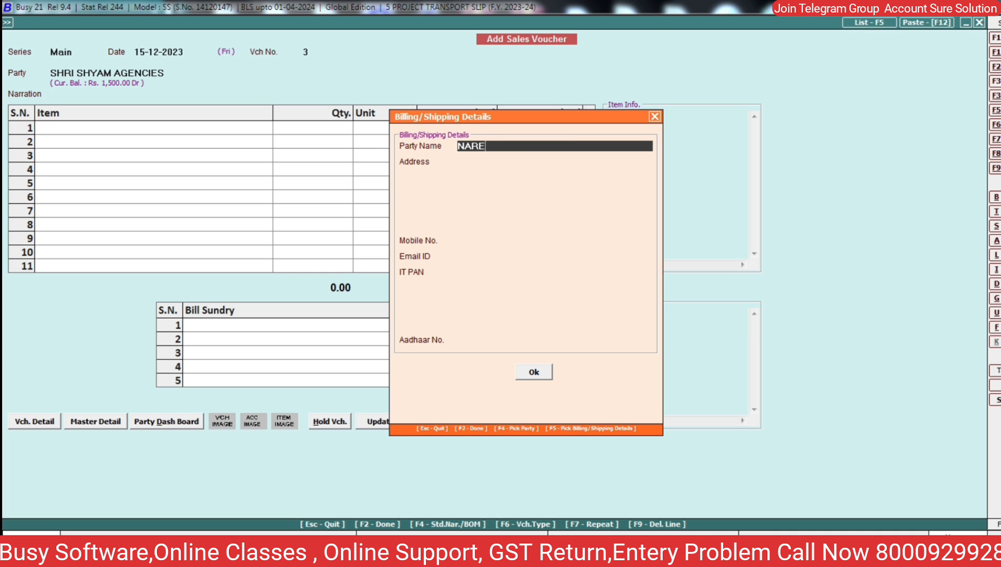
pyautogui.press('Return')
pyautogui.press('Return')
pyautogui.press('Return')
pyautogui.press('Return')
pyautogui.press('Return')
pyautogui.press('Return')
pyautogui.press('Return')
pyautogui.press('Return')
pyautogui.press('Return')
pyautogui.press('Return')
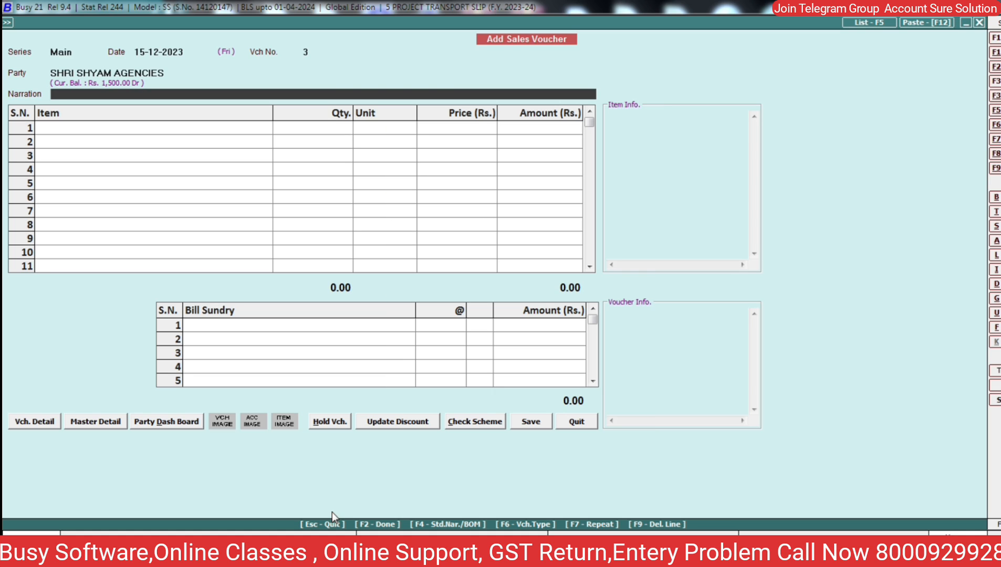
pyautogui.press('Return')
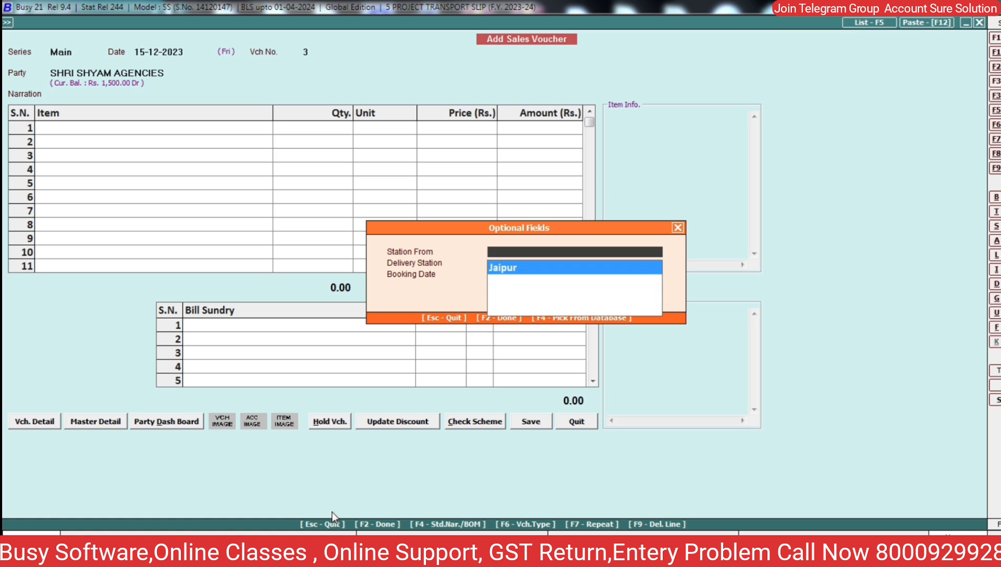
# - Create DELHI as a new station master for Station From
pyautogui.press('Return')
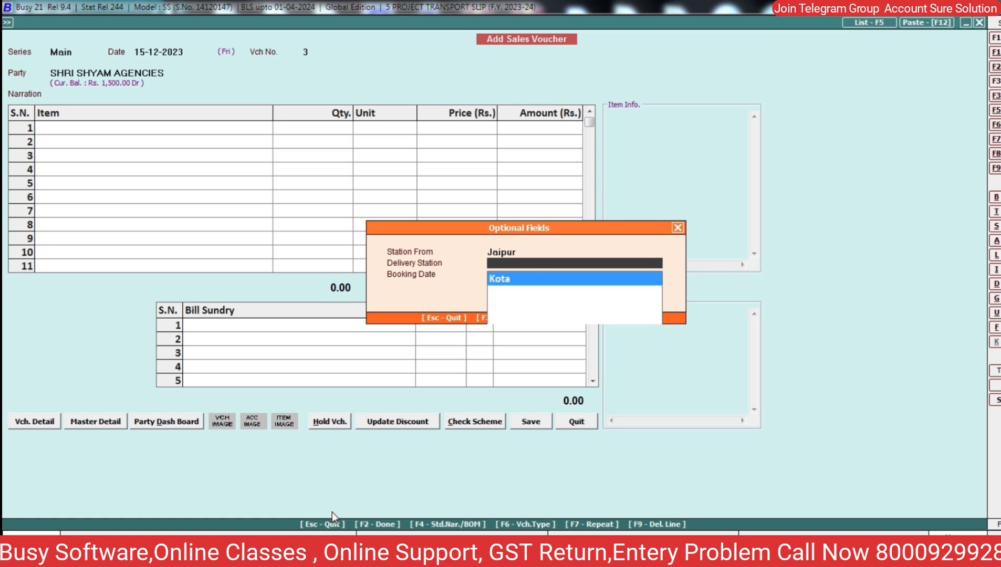
pyautogui.press('Return')
pyautogui.press('Up')
pyautogui.press('Up')
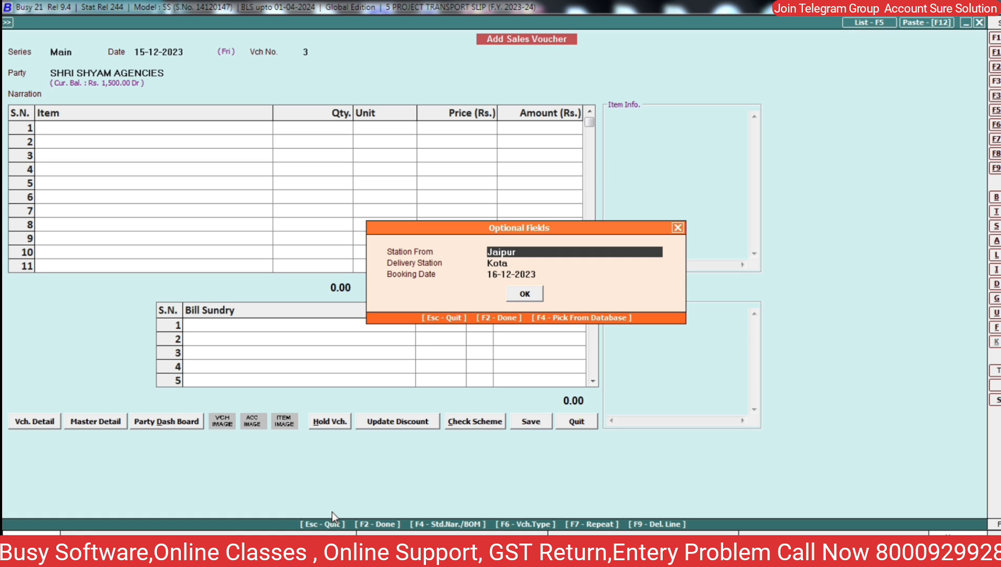
pyautogui.press('F3')
pyautogui.write('DELHI')
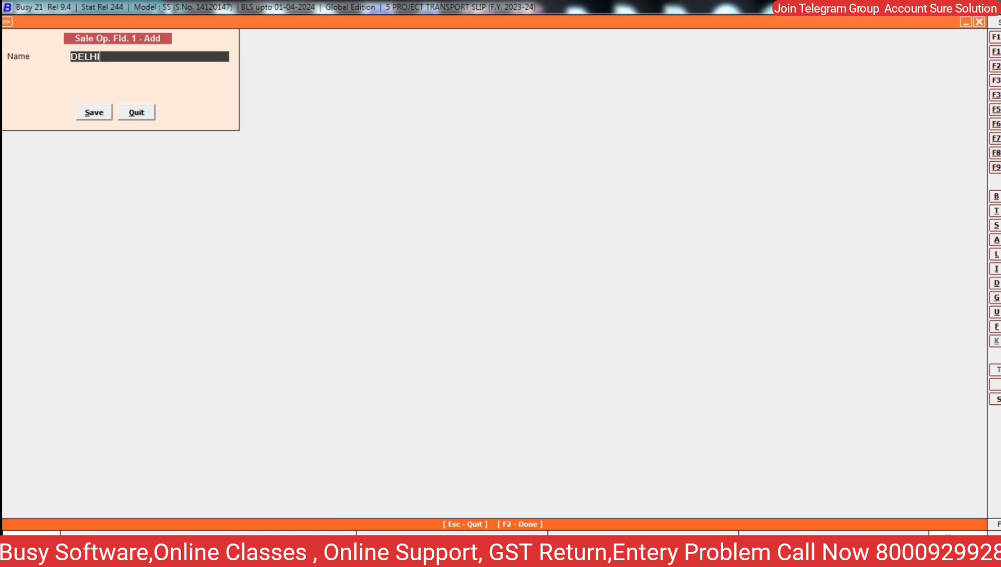
pyautogui.press('Return')
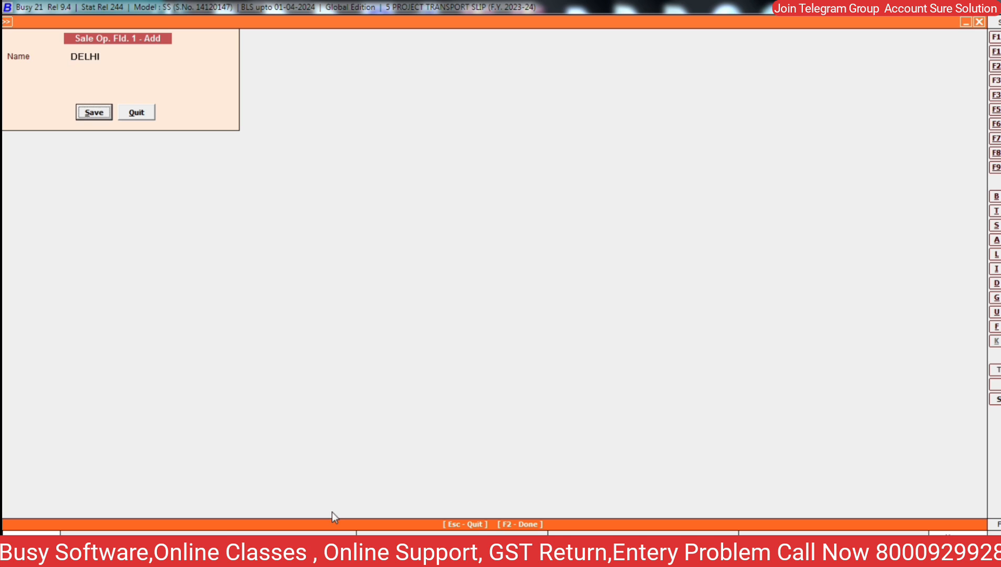
pyautogui.press('Return')
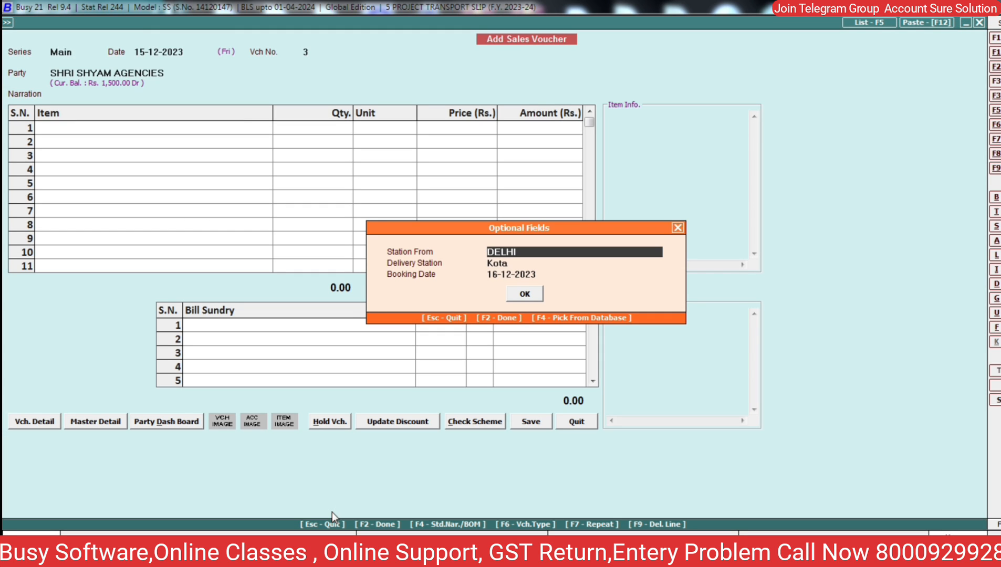
# - Add JAIPUR as the new Delivery Station and select DELHI as Station From
pyautogui.press('Return')
pyautogui.press('BackSpace')
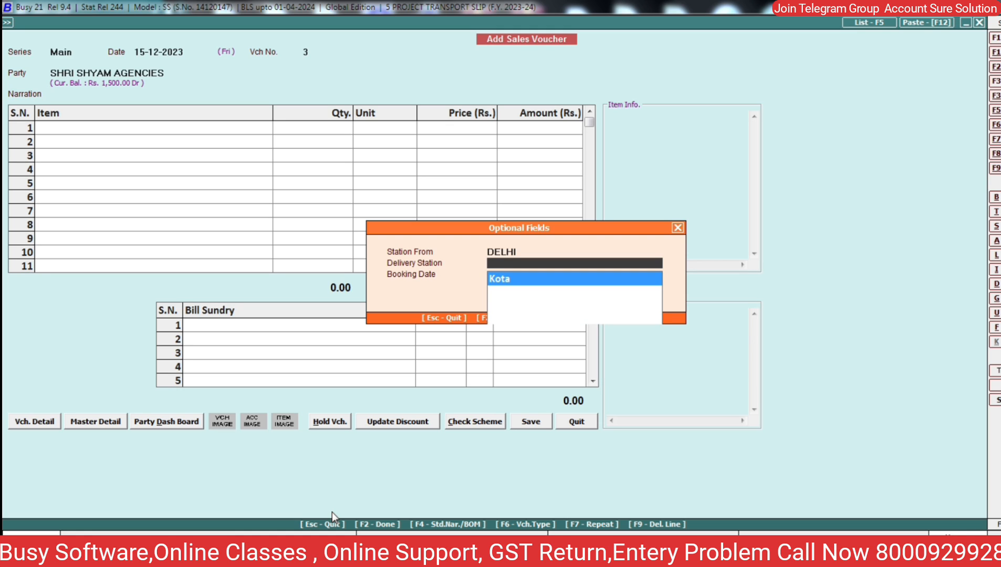
pyautogui.press('F3')
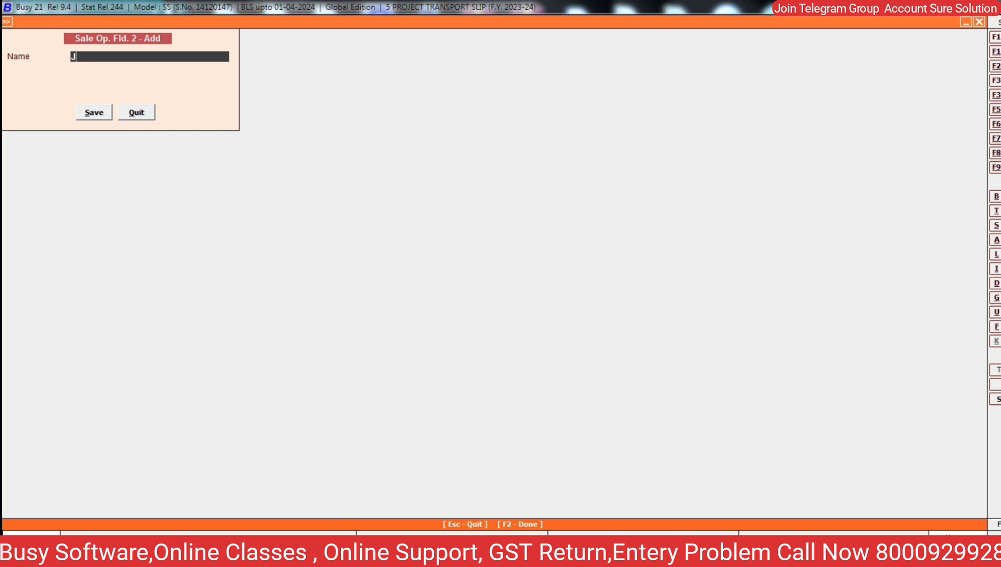
pyautogui.write('JAIPUR')
pyautogui.press('Return')
pyautogui.press('Return')
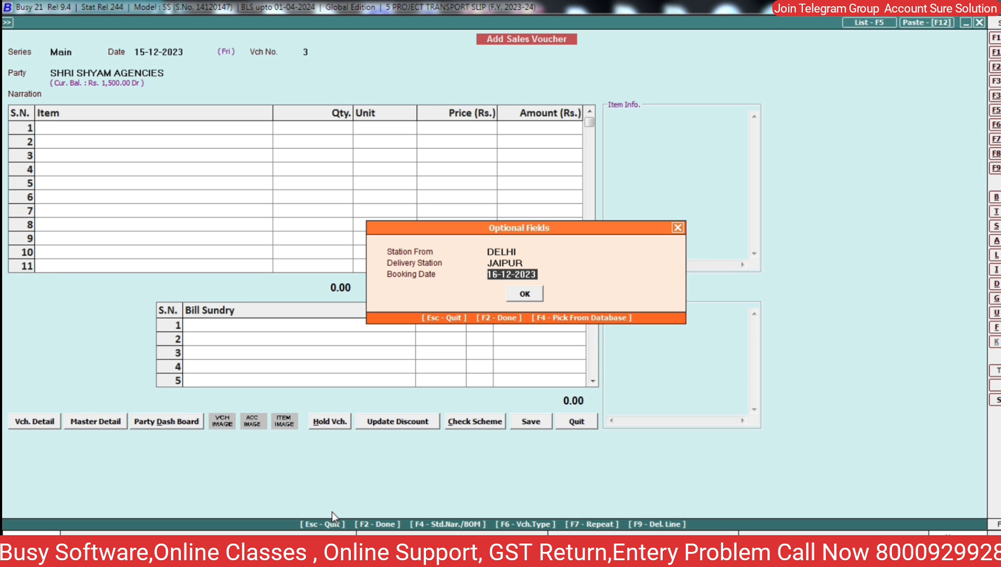
pyautogui.press('Up')
pyautogui.press('Up')
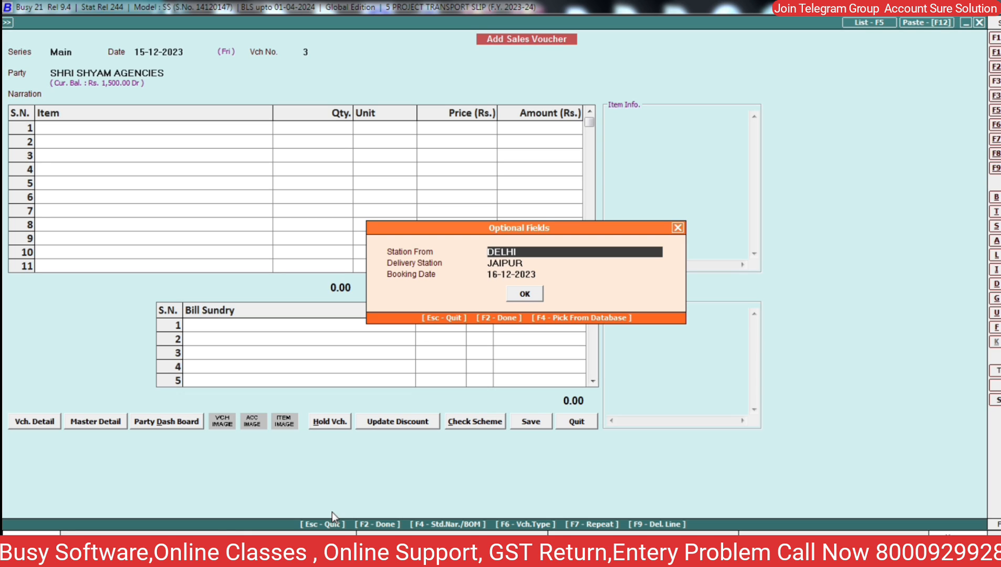
pyautogui.press('BackSpace')
pyautogui.press('Return')
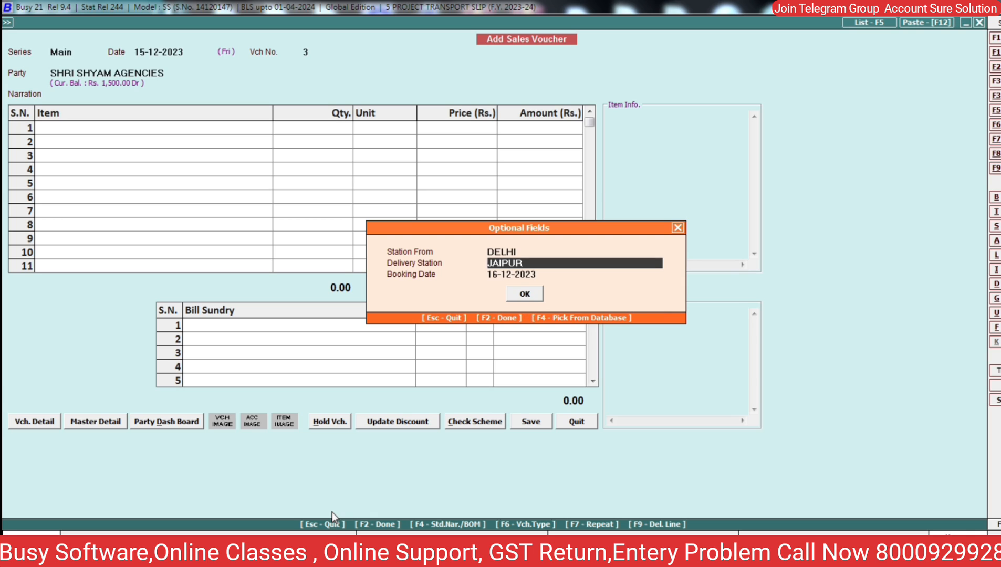
pyautogui.press('Return')
pyautogui.press('Return')
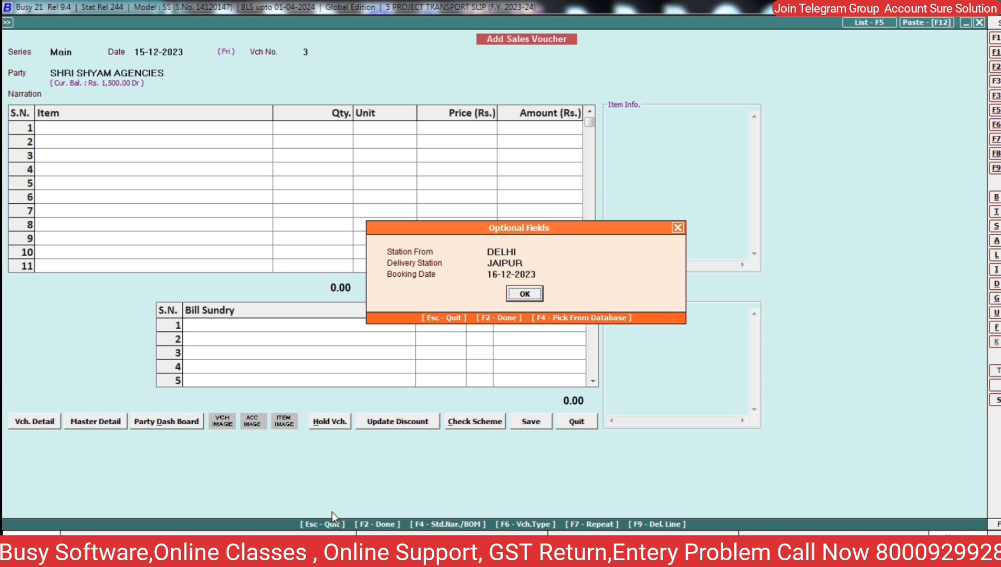
# - Change the Booking Date to 14-12-2023 and finish the optional fields
pyautogui.press('Up')
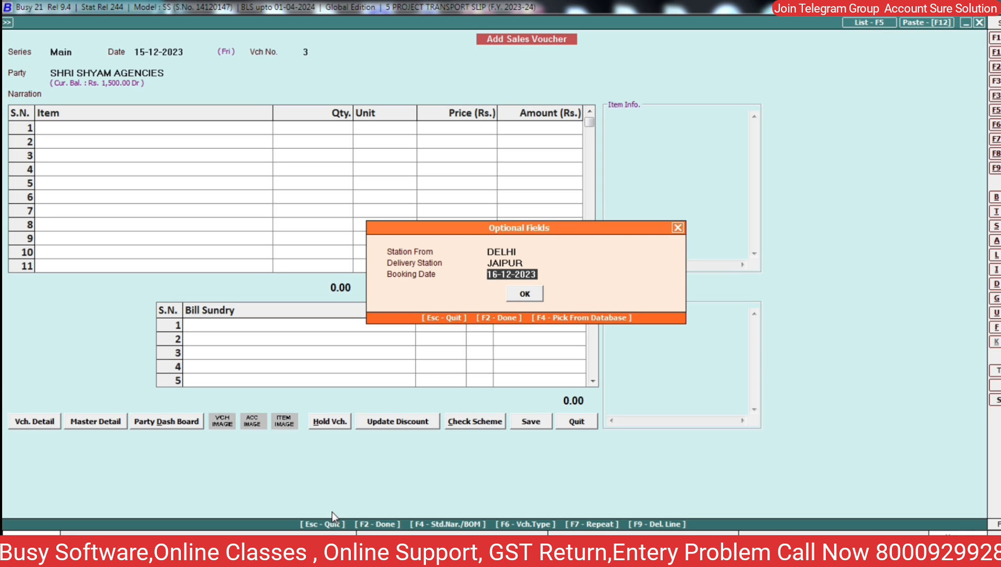
pyautogui.write('14-12')
pyautogui.press('Return')
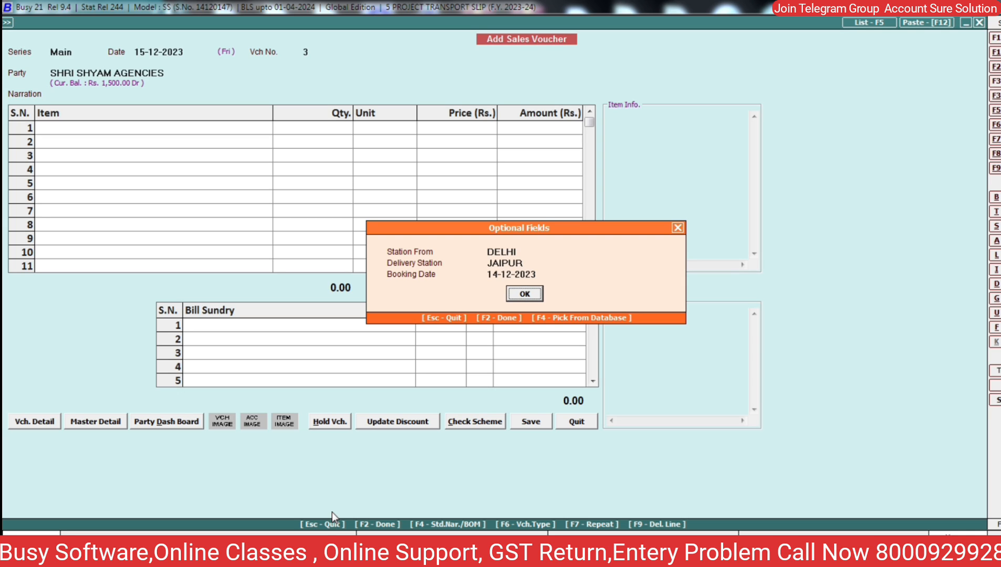
pyautogui.press('Up')
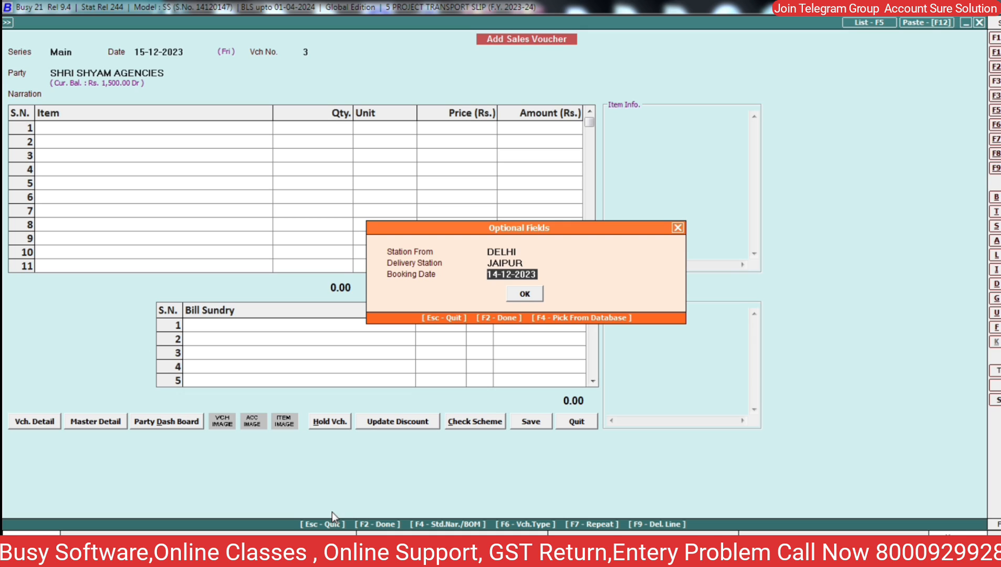
pyautogui.press('Return')
pyautogui.press('Return')
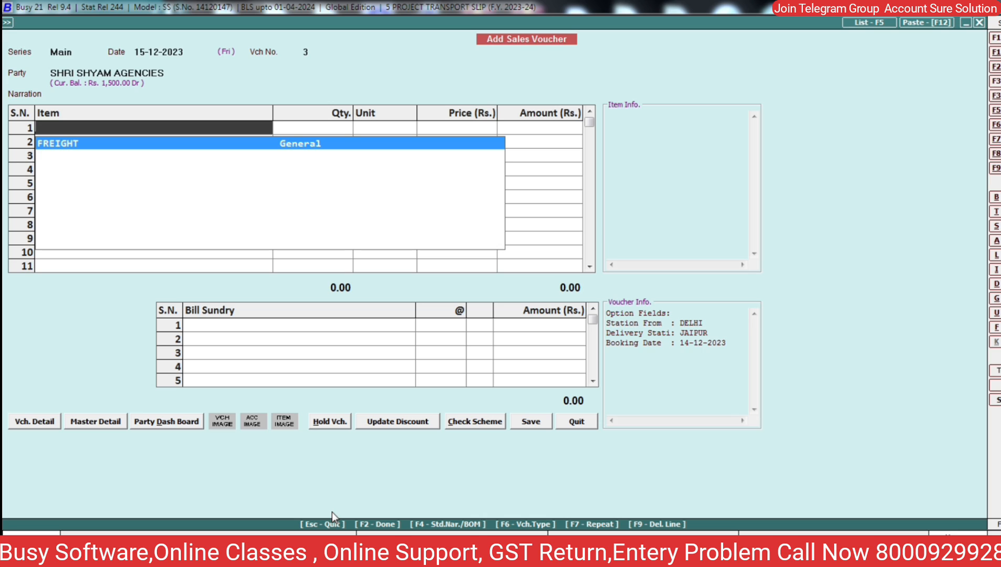
# - Add FREIGHT as item 1 with GR No 1234, P Mark 20*40 and weight 220
pyautogui.press('Return')
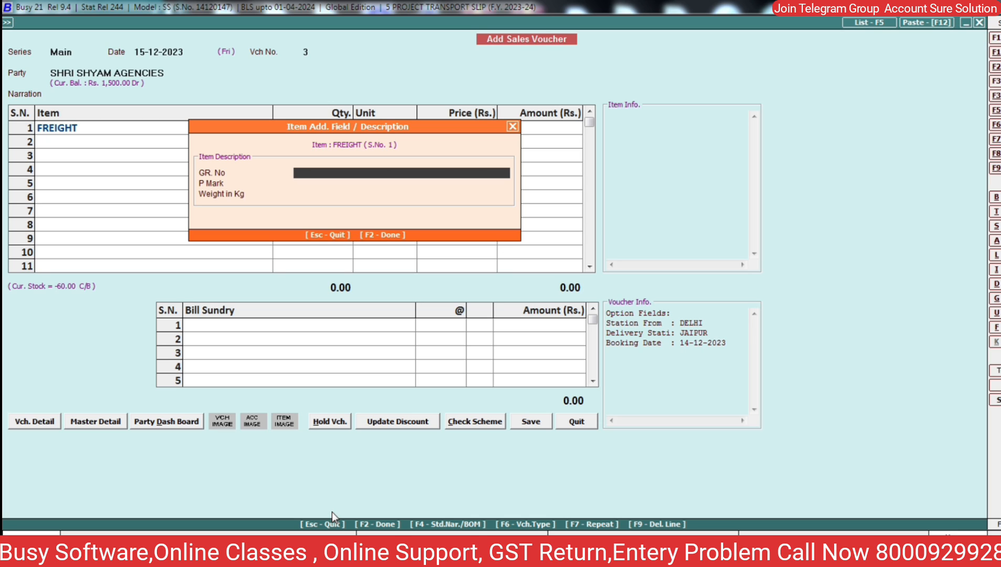
pyautogui.write('1234')
pyautogui.press('Return')
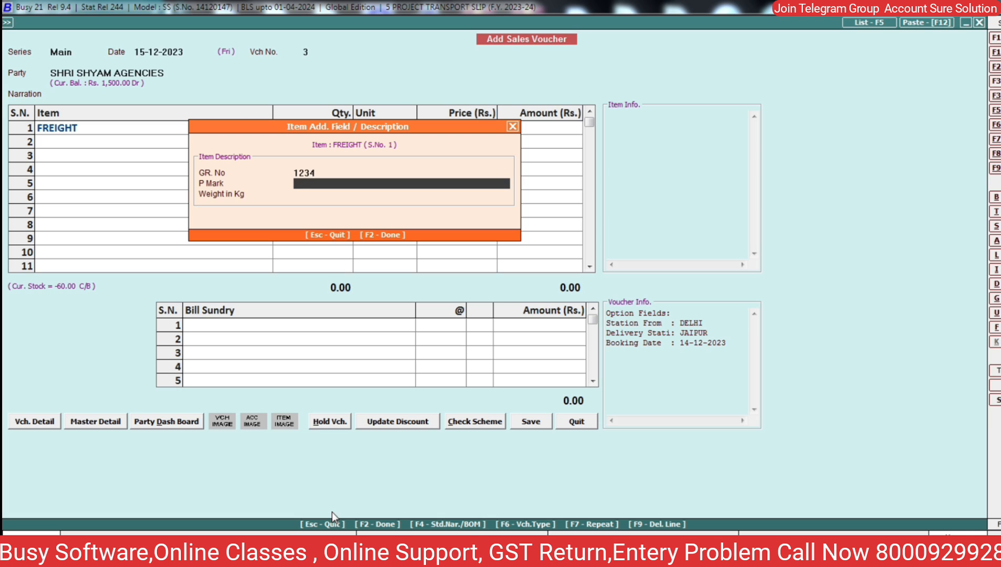
pyautogui.write('20*40')
pyautogui.press('Return')
pyautogui.write('2')
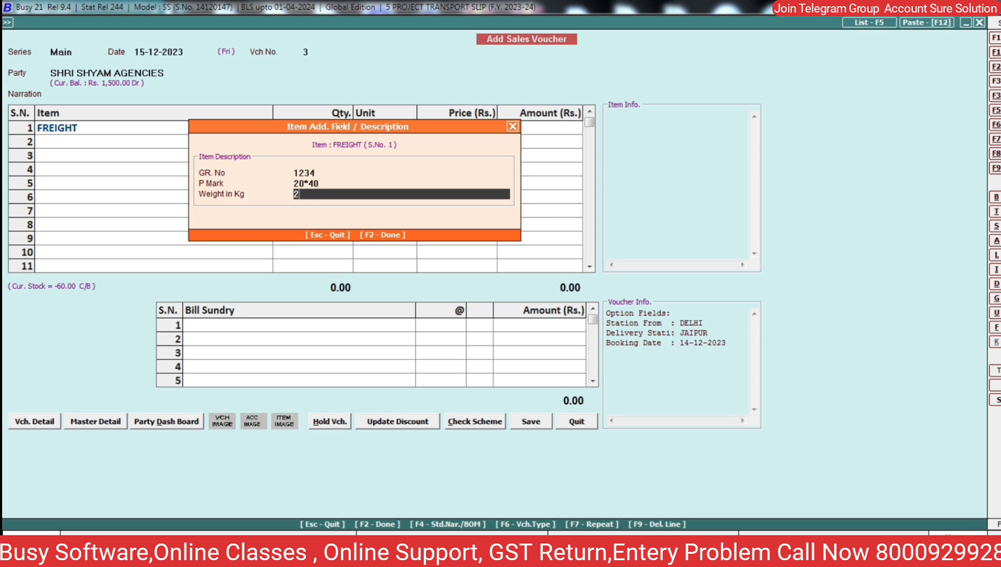
pyautogui.write('20.00')
pyautogui.press('Return')
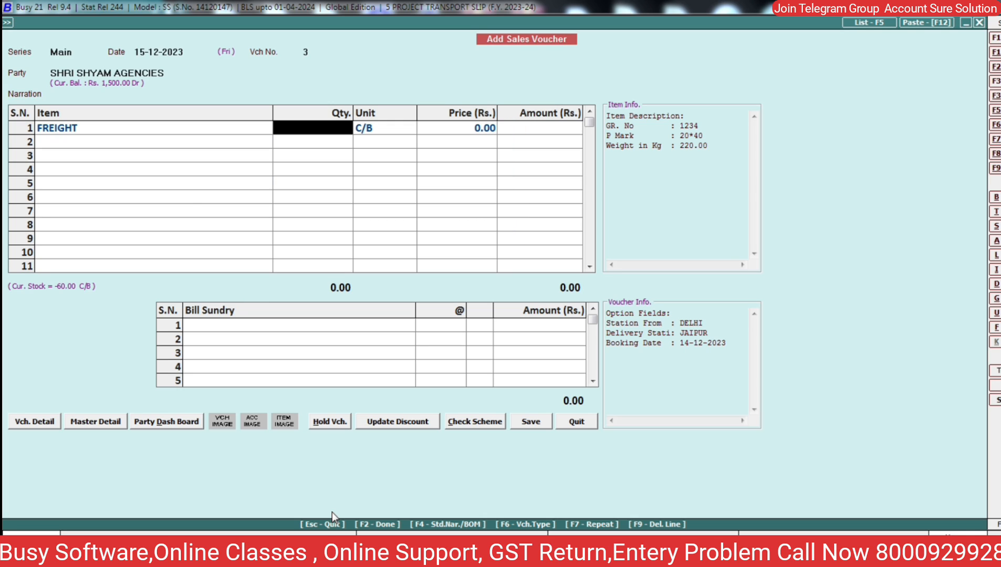
# - Bill 50 C/B at price 15 for 750.00 and finish the item lines
pyautogui.write('50')
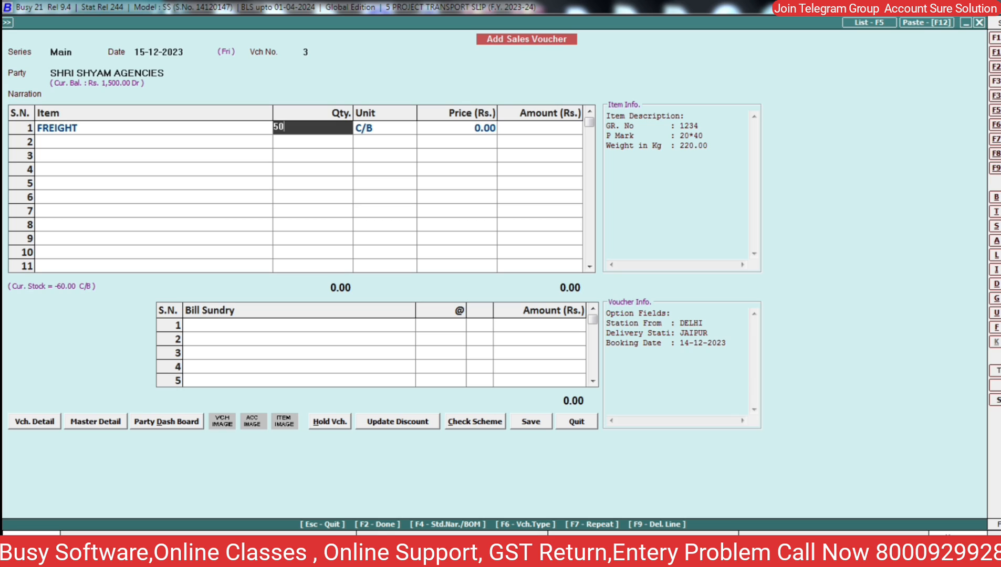
pyautogui.press('Return')
pyautogui.press('Return')
pyautogui.write('15')
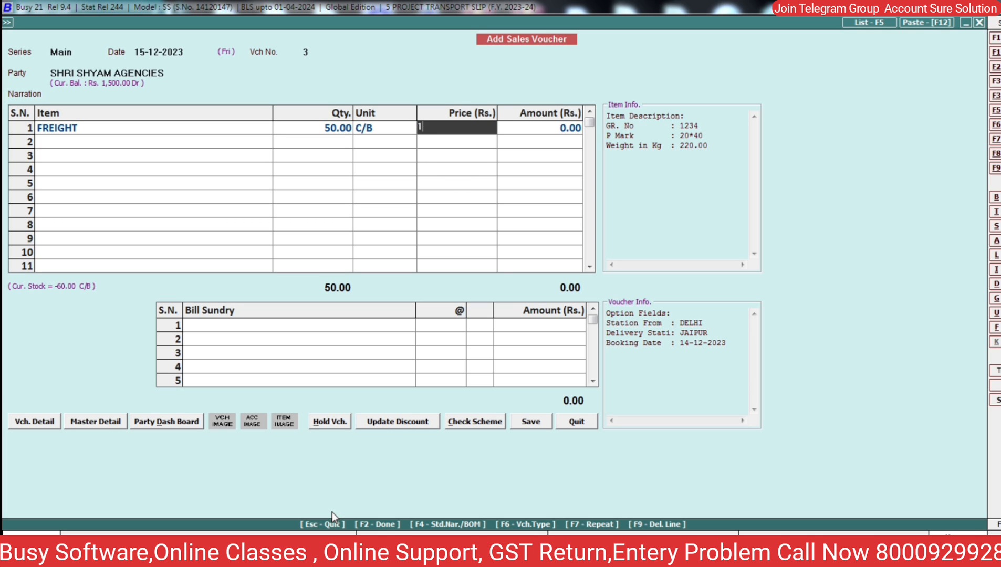
pyautogui.press('Return')
pyautogui.press('Return')
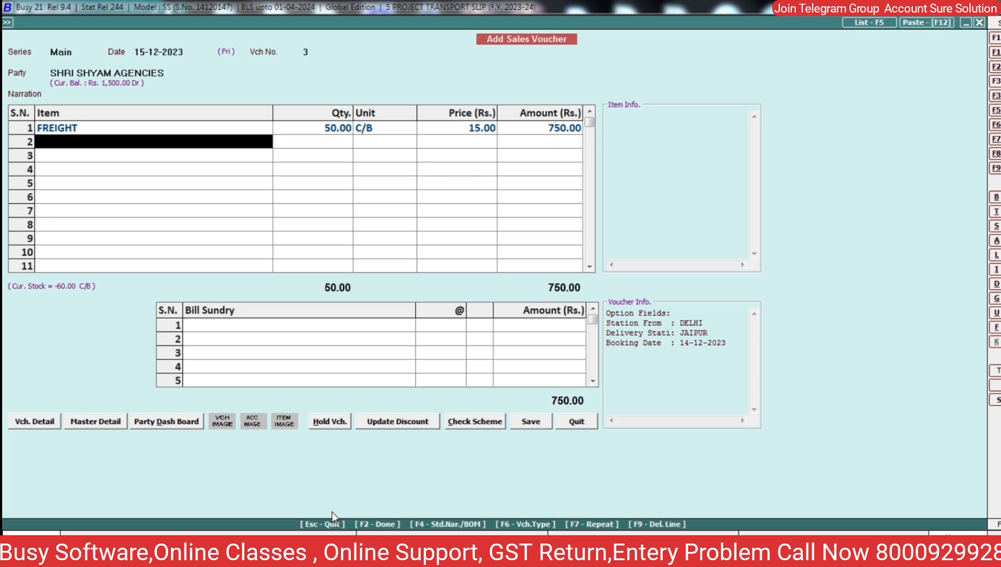
pyautogui.press('Return')
# - Add a Labour Charge of 5 per C/B (250.00), totalling 1,000.00, and save the voucher
pyautogui.write('lA')
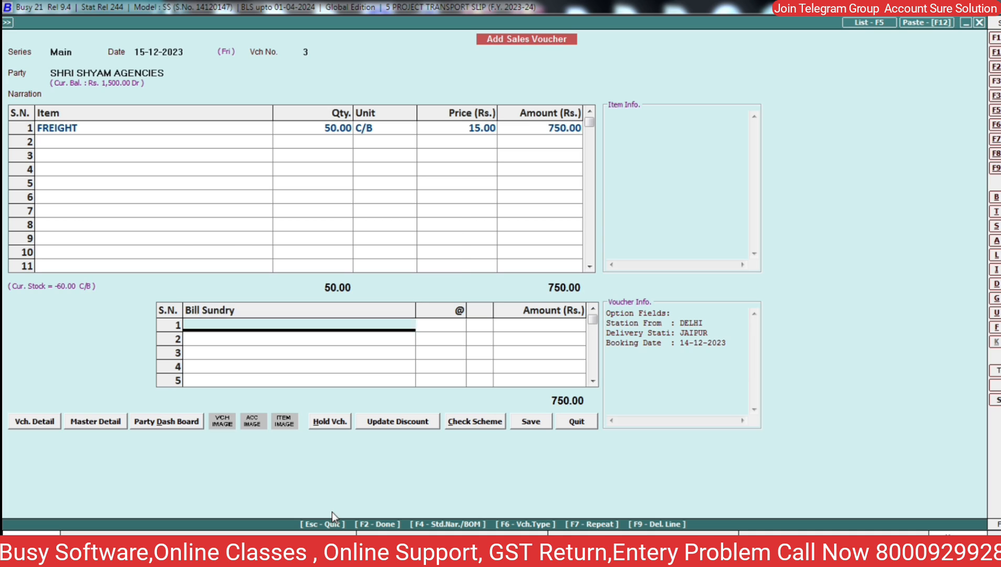
pyautogui.press('Return')
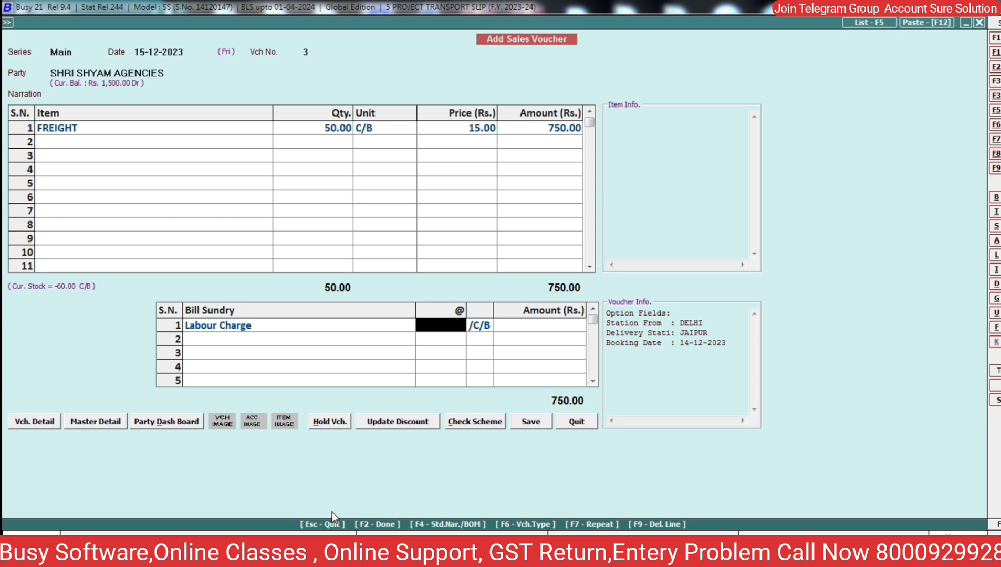
pyautogui.write('5')
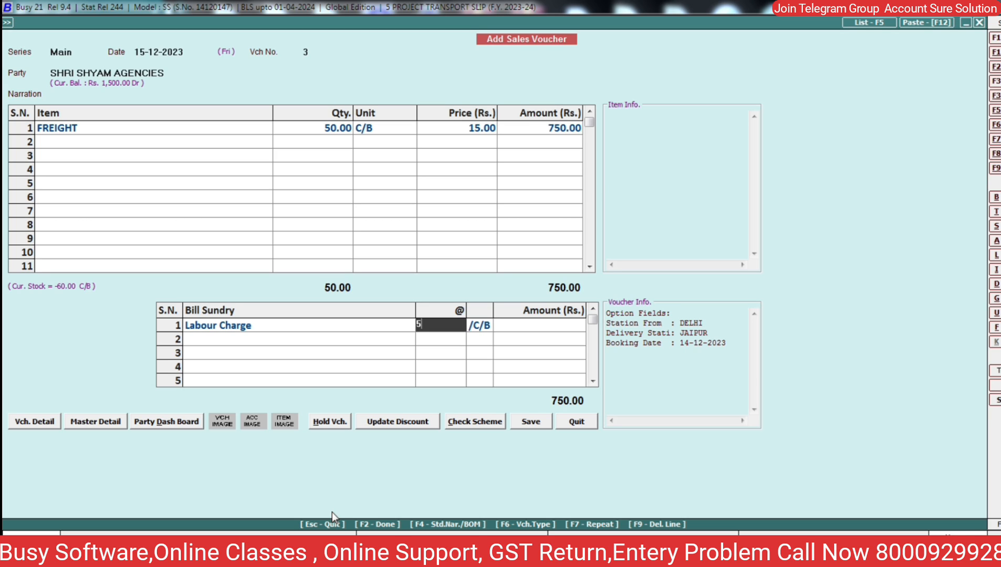
pyautogui.press('Return')
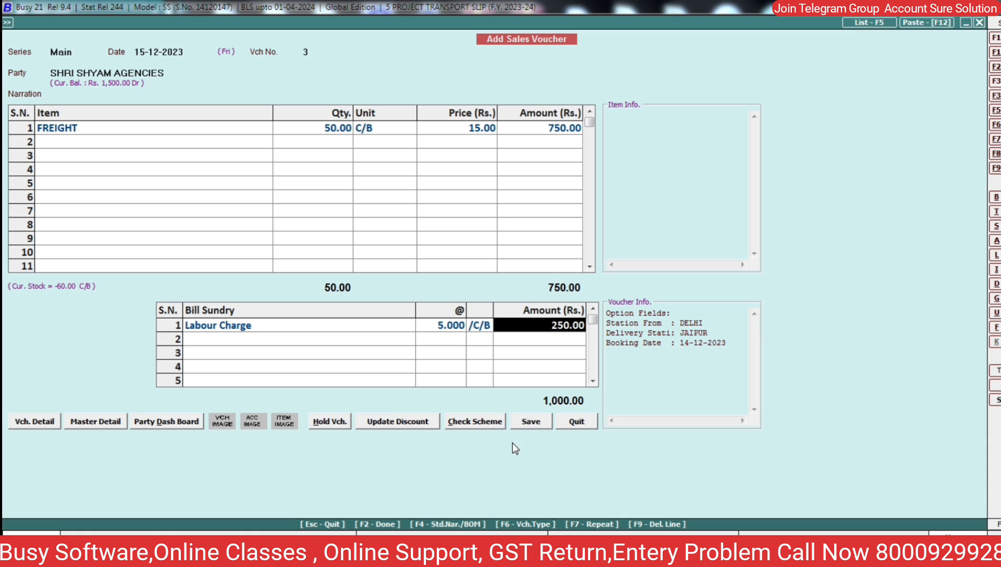
pyautogui.click(523, 423)
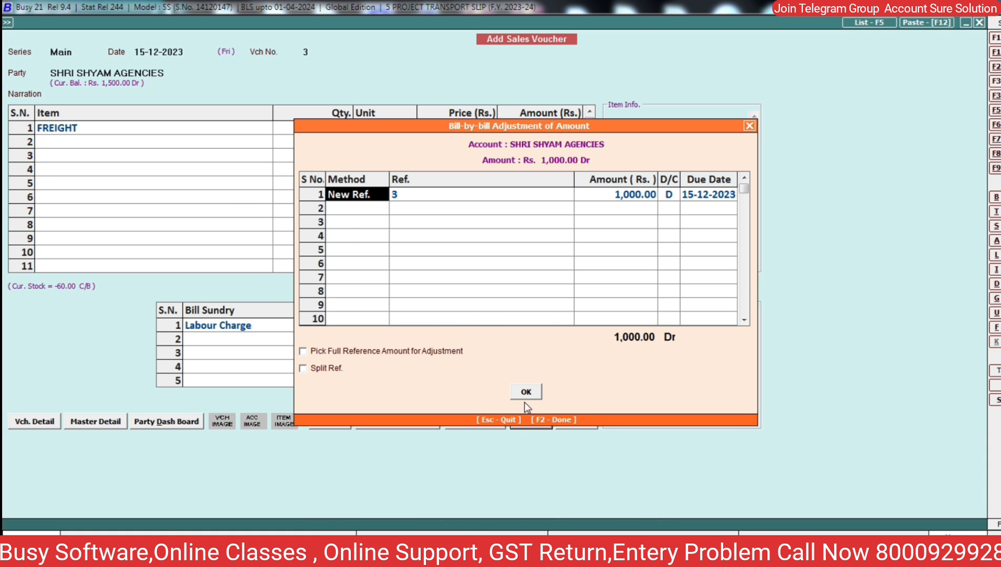
# - Accept the 1,000.00 bill reference and print the voucher in the GANGOUR format
pyautogui.click(523, 393)
pyautogui.press('Return')
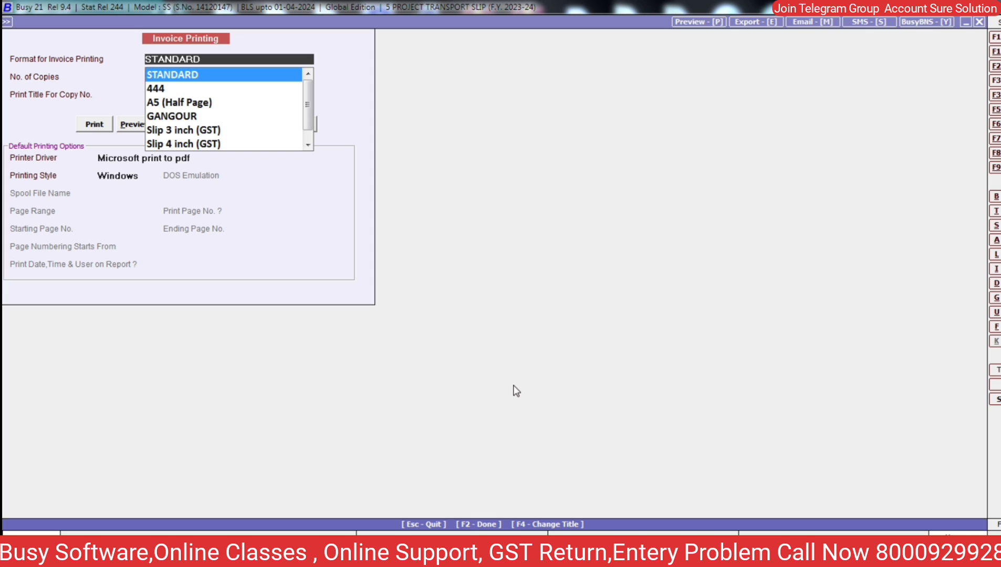
pyautogui.press('Down')
pyautogui.press('Down')
pyautogui.press('Down')
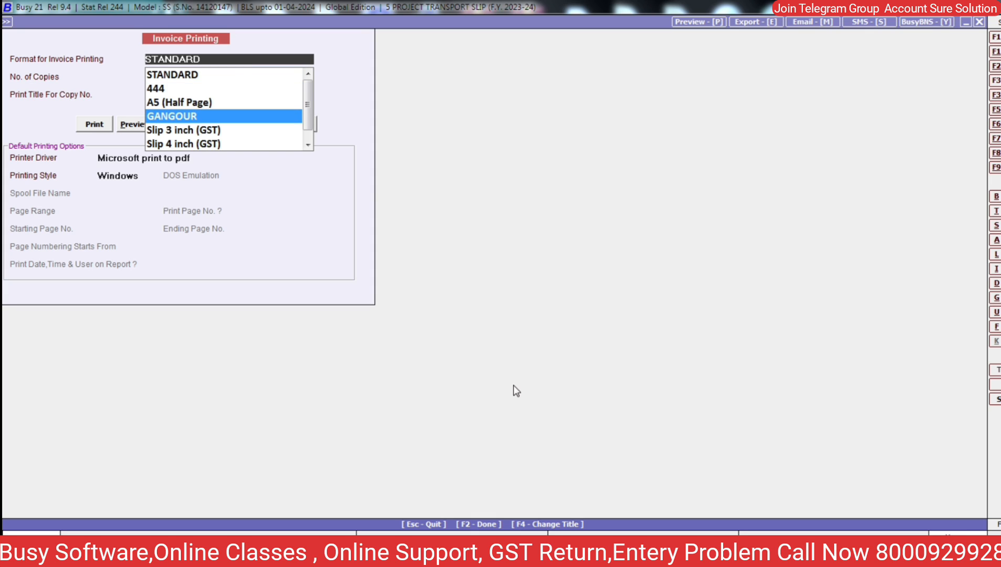
pyautogui.press('Return')
pyautogui.press('Return')
pyautogui.press('Return')
pyautogui.press('Return')
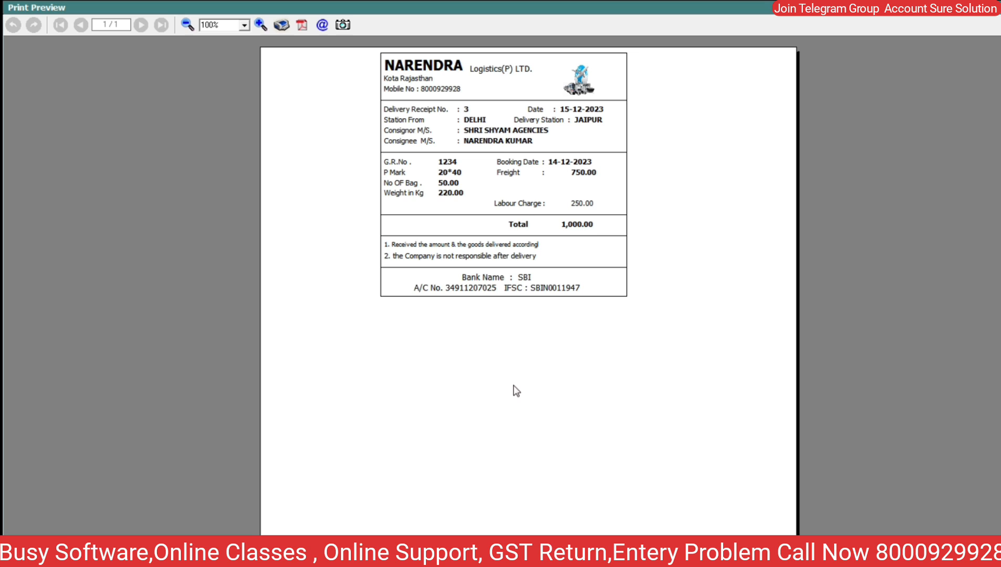
# - Zoom the delivery receipt preview to 160%, then close the preview
pyautogui.click(261, 24)
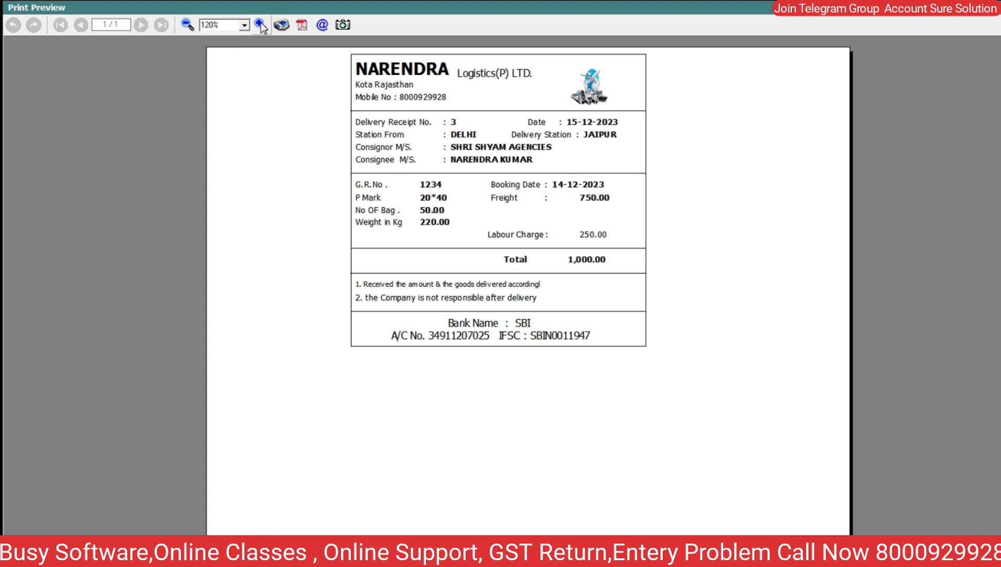
pyautogui.click(261, 25)
pyautogui.click(261, 24)
pyautogui.click(260, 24)
pyautogui.click(261, 24)
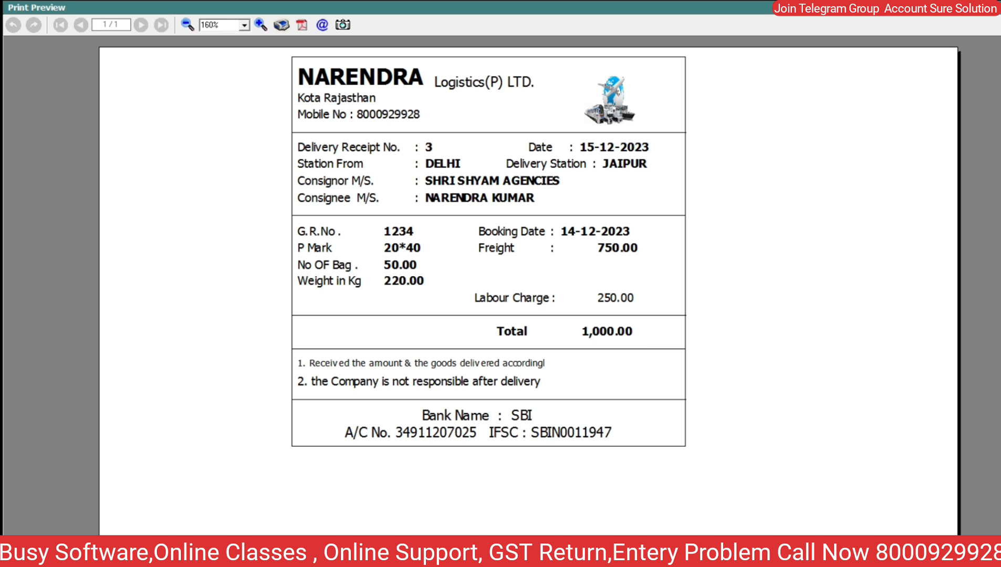
pyautogui.press('Escape')
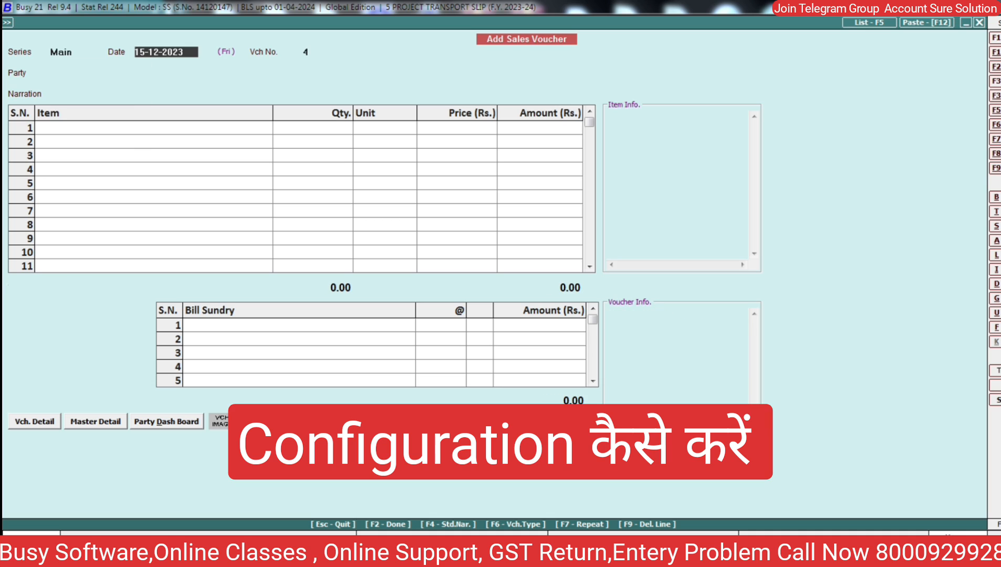
# - Go to Administration > Configuration > Voucher Series Configuration and open Sales > Main voucher configuration
pyautogui.press('Escape')
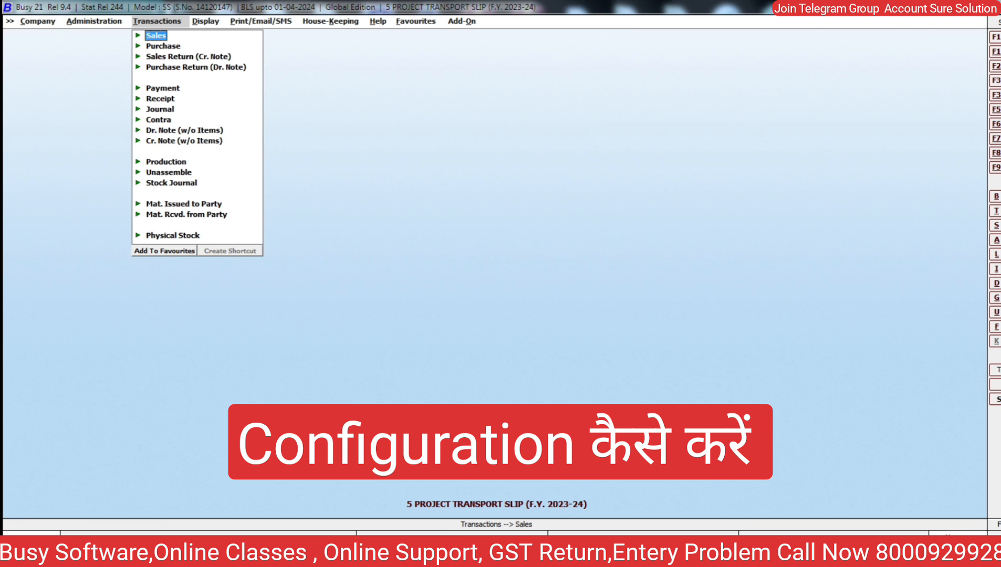
pyautogui.press('Left')
pyautogui.press('Down')
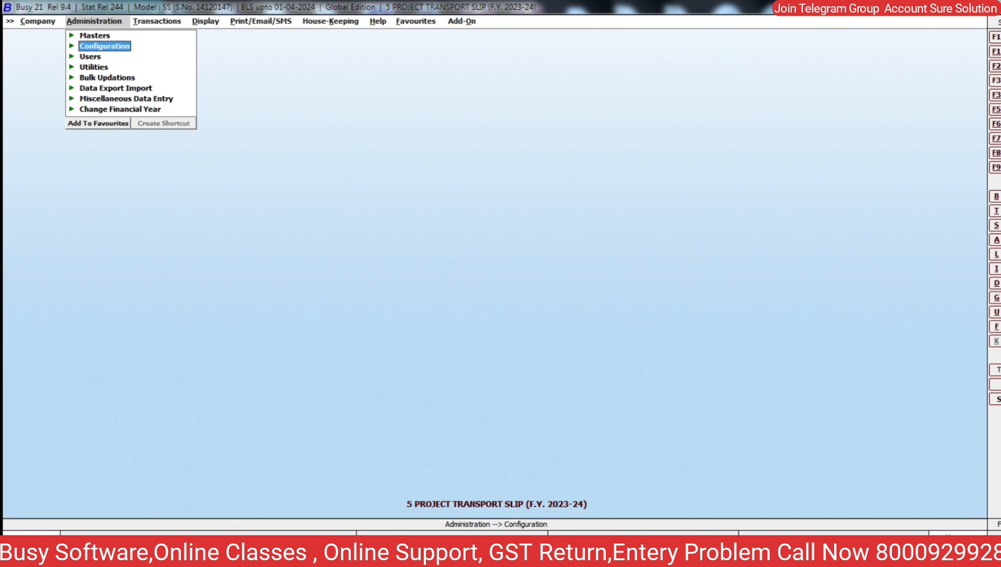
pyautogui.press('Return')
pyautogui.press('Down')
pyautogui.press('Down')
pyautogui.press('Down')
pyautogui.press('Up')
pyautogui.press('Up')
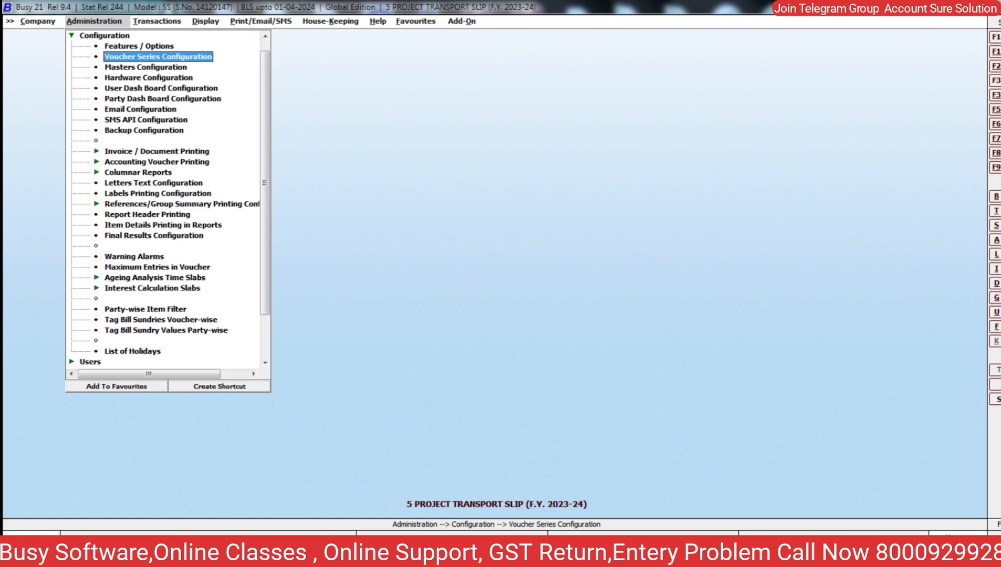
pyautogui.press('Return')
pyautogui.press('Right')
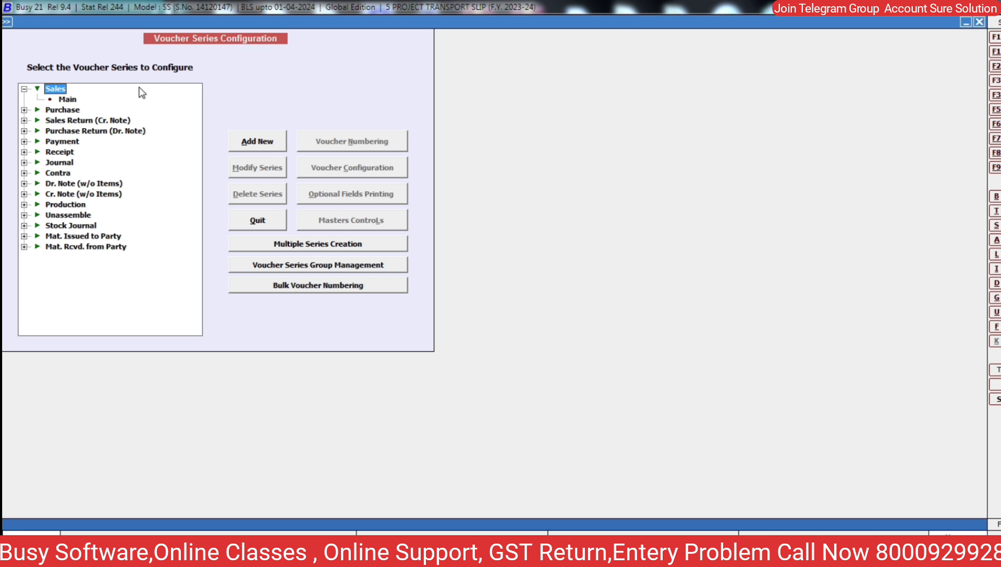
pyautogui.press('Down')
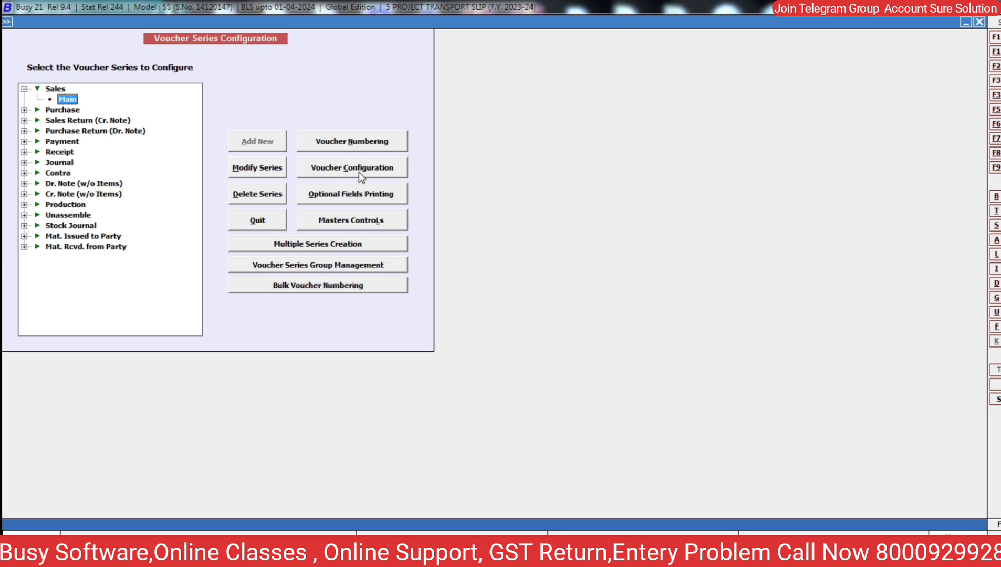
pyautogui.click(359, 172)
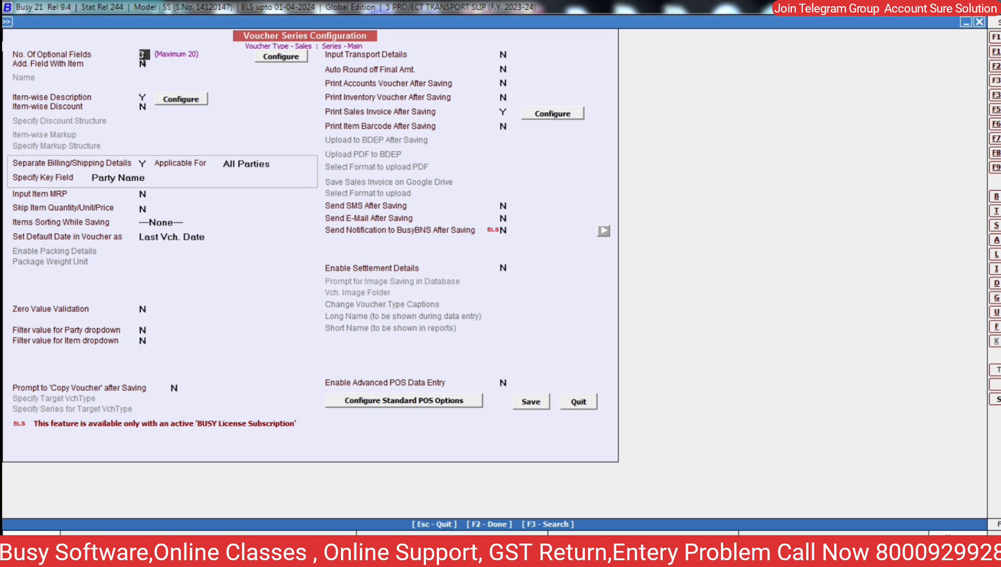
# - Review the Station From, Delivery Station and Booking Date optional fields and save them
pyautogui.click(281, 57)
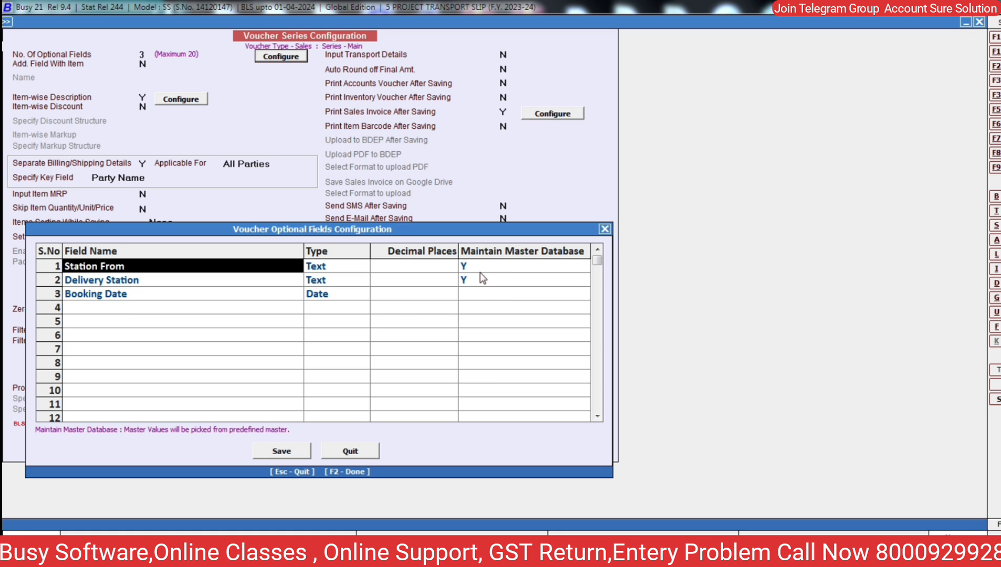
pyautogui.click(286, 453)
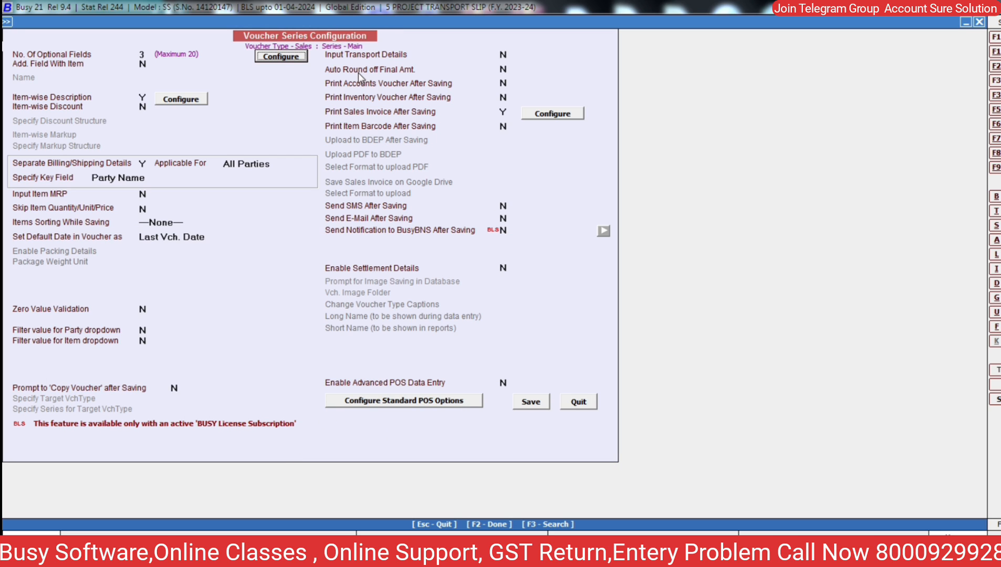
# - Accept item description titles GR. No, P Mark and Weight in Kg, then save the Main sales series configuration
pyautogui.click(169, 102)
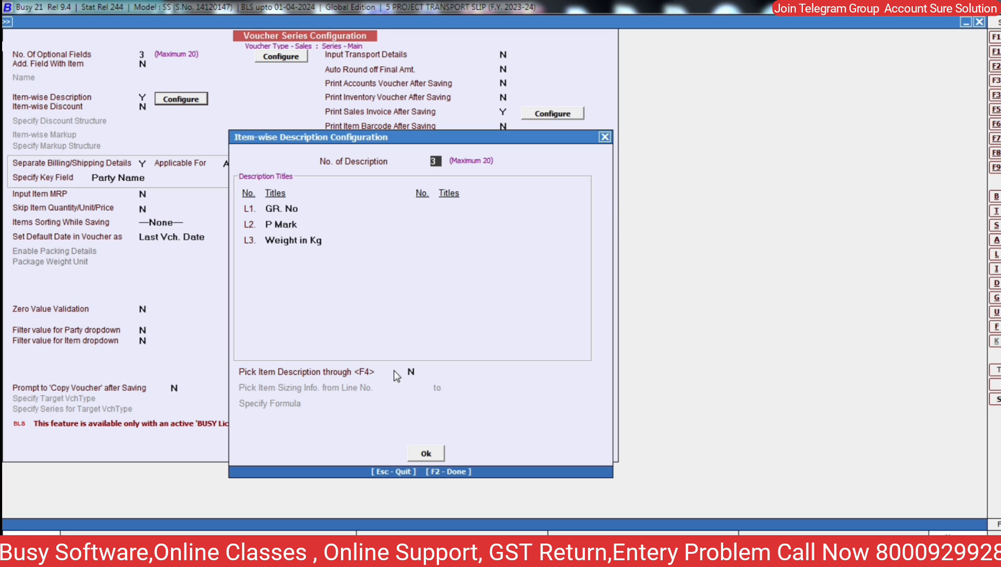
pyautogui.click(425, 454)
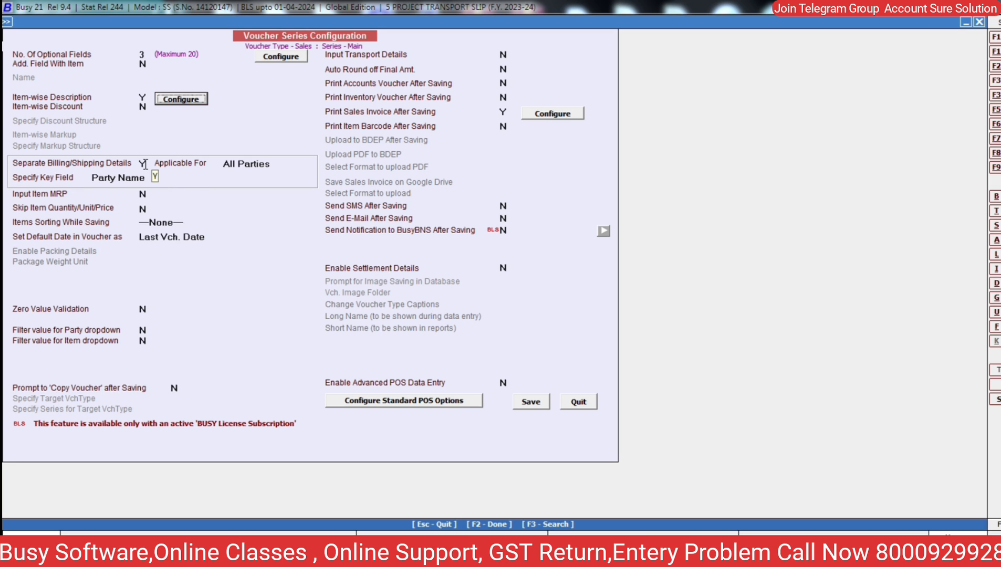
pyautogui.click(530, 402)
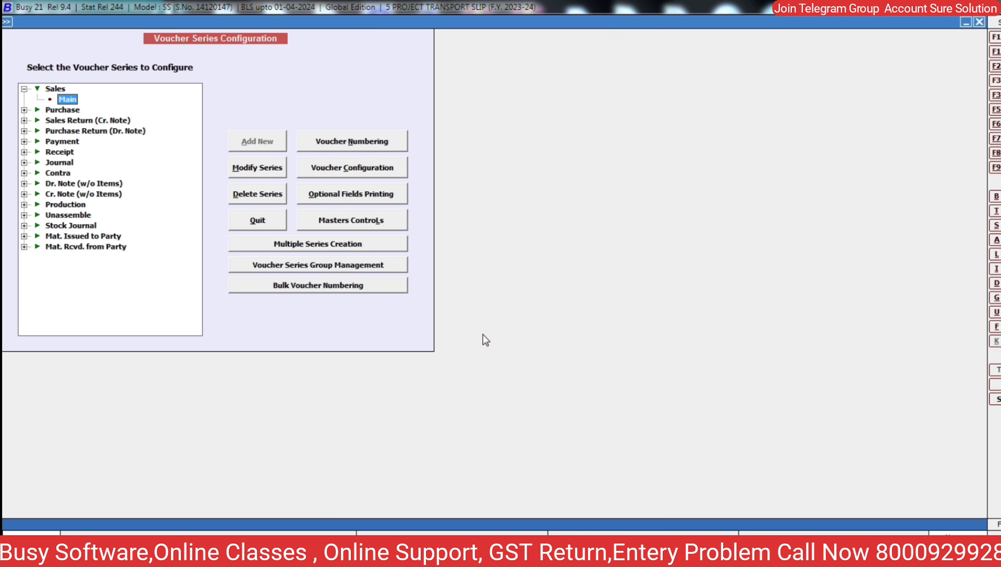
pyautogui.press('Escape')
pyautogui.press('Escape')
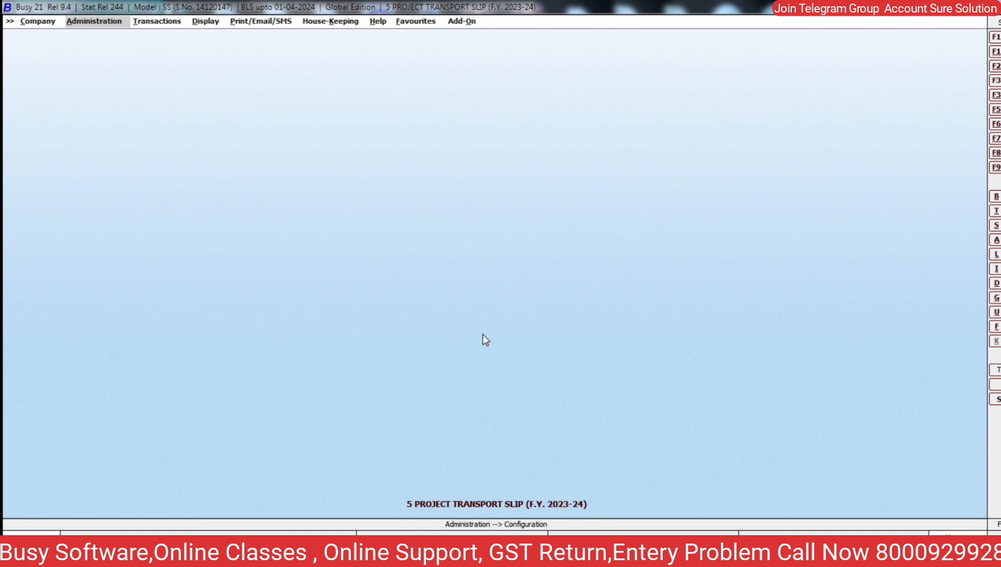
pyautogui.press('Right')
pyautogui.press('Down')
pyautogui.press('Down')
# - Open existing sales voucher No. 3 for modification
pyautogui.press('Up')
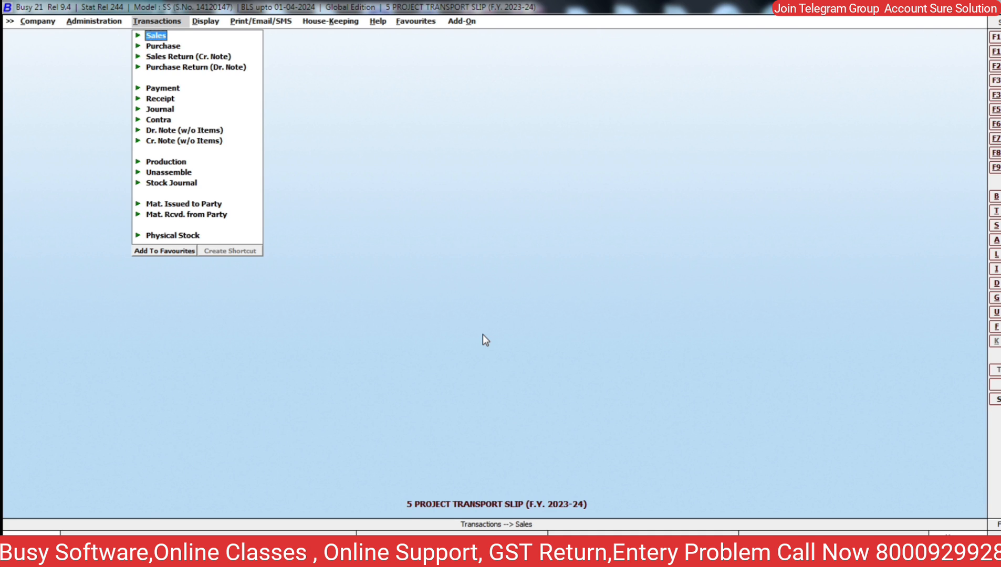
pyautogui.press('Return')
pyautogui.press('Down')
pyautogui.press('Return')
pyautogui.press('Return')
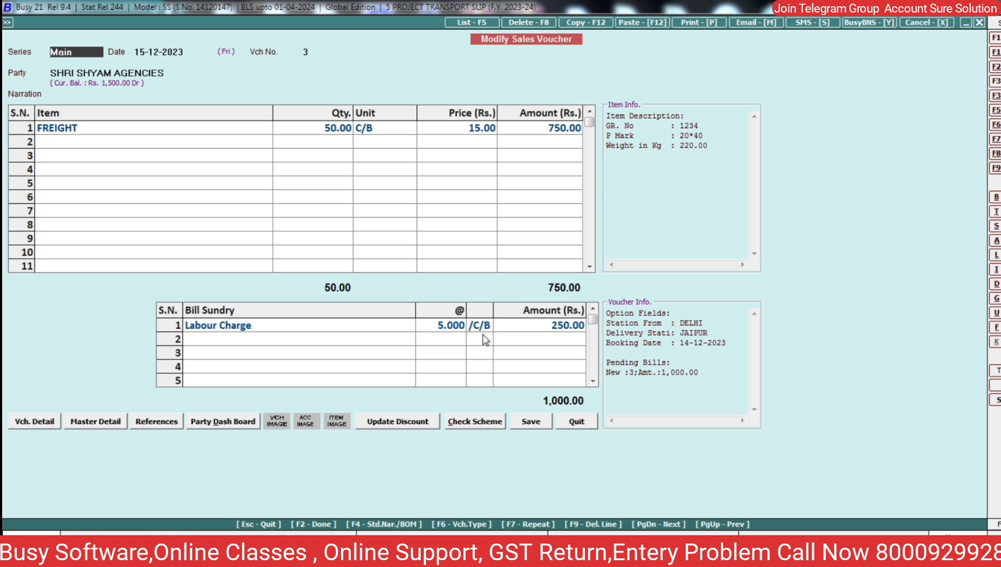
# - Preview voucher 3 in the delivery receipt print format, DELHI to JAIPUR, totalling 1,000.00
pyautogui.hotkey('alt', 'p')
pyautogui.press('Escape')
pyautogui.hotkey('alt', 'p')
pyautogui.press('Down')
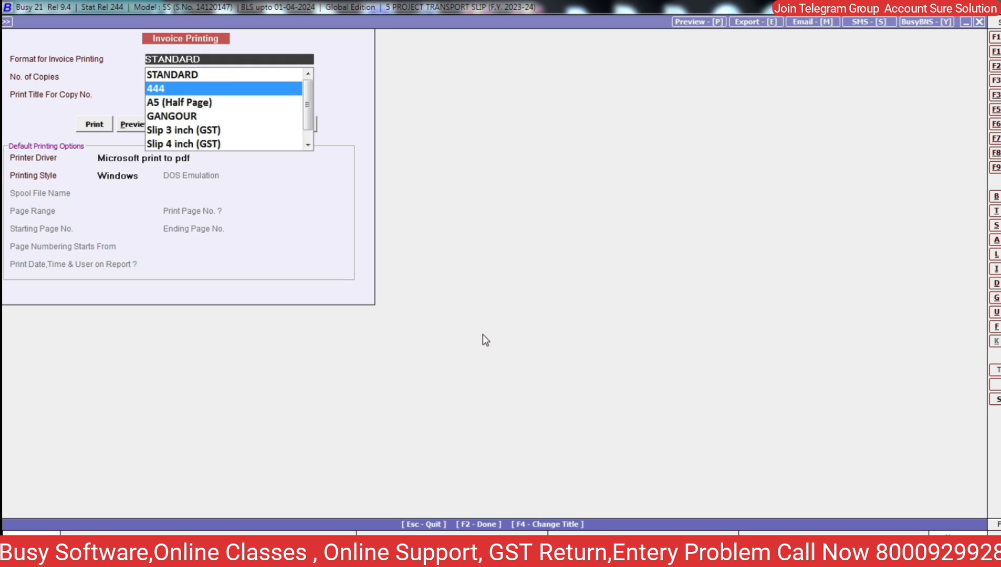
pyautogui.press('Down')
pyautogui.press('Down')
pyautogui.press('Return')
pyautogui.press('Return')
pyautogui.hotkey('alt', 'p')
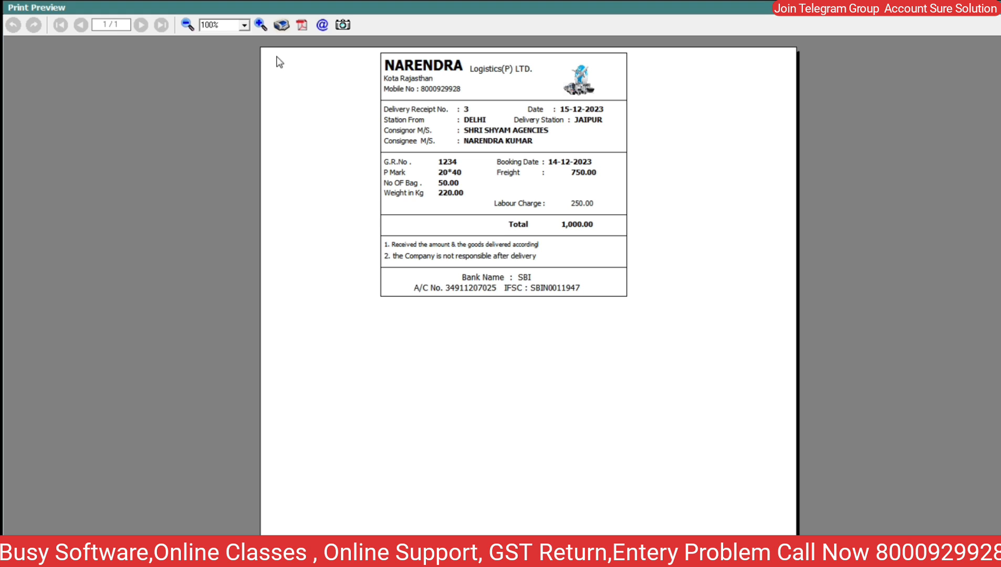
# - Zoom the receipt preview to 150%, then close it and return to voucher 3
pyautogui.click(261, 27)
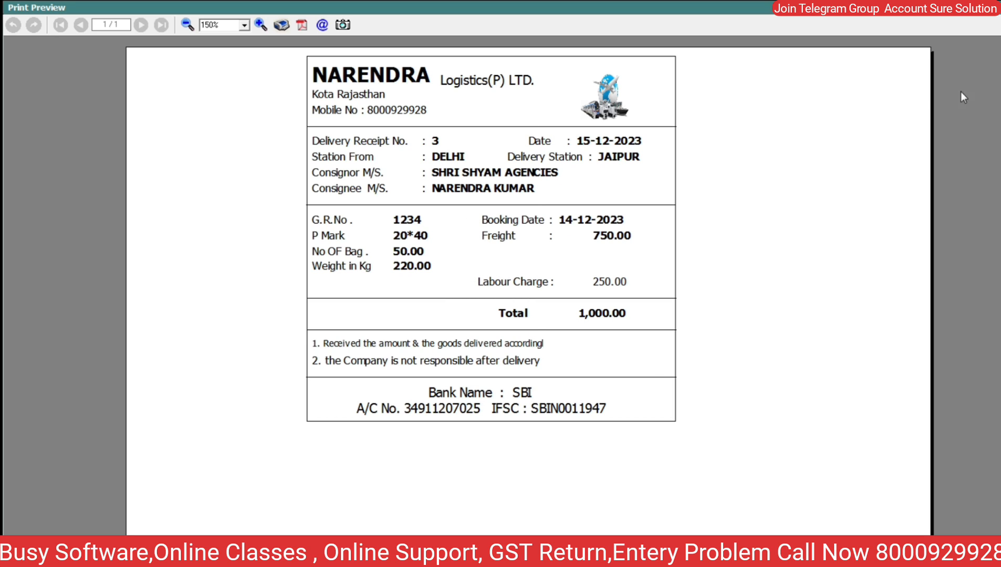
pyautogui.press('Escape')
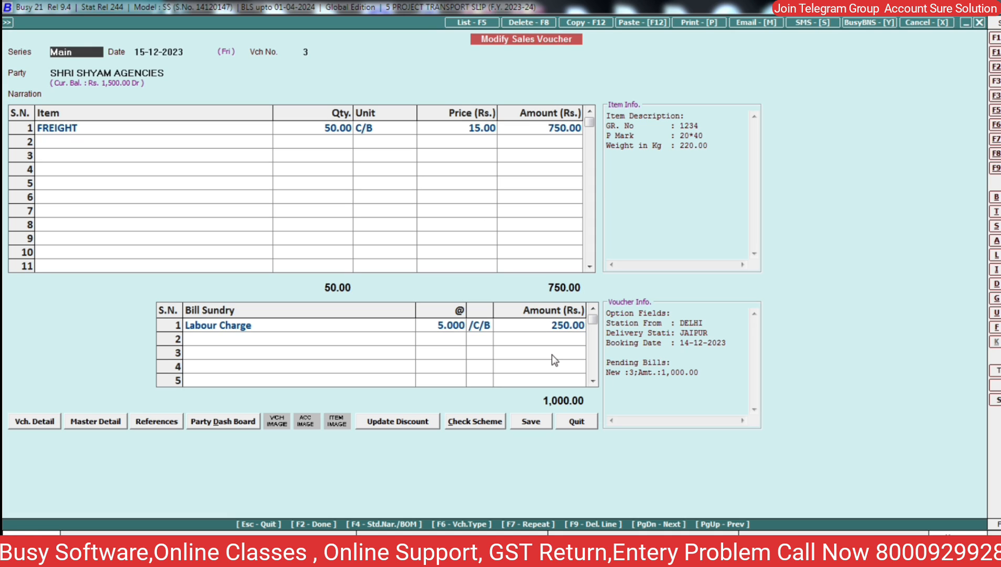
# - Quit voucher 3, reopen it from the Main series to check consignee billing details, then exit
pyautogui.press('Escape')
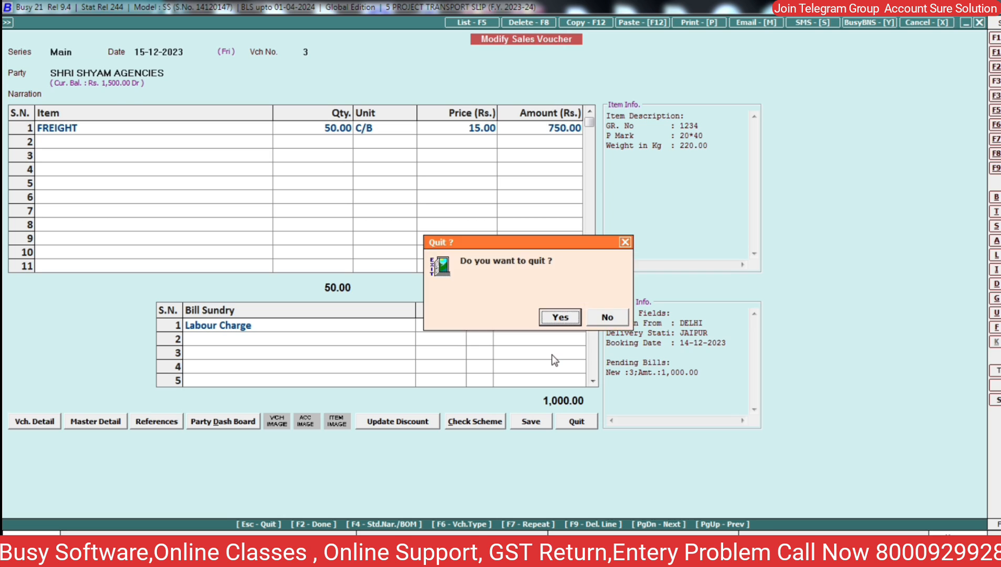
pyautogui.press('Return')
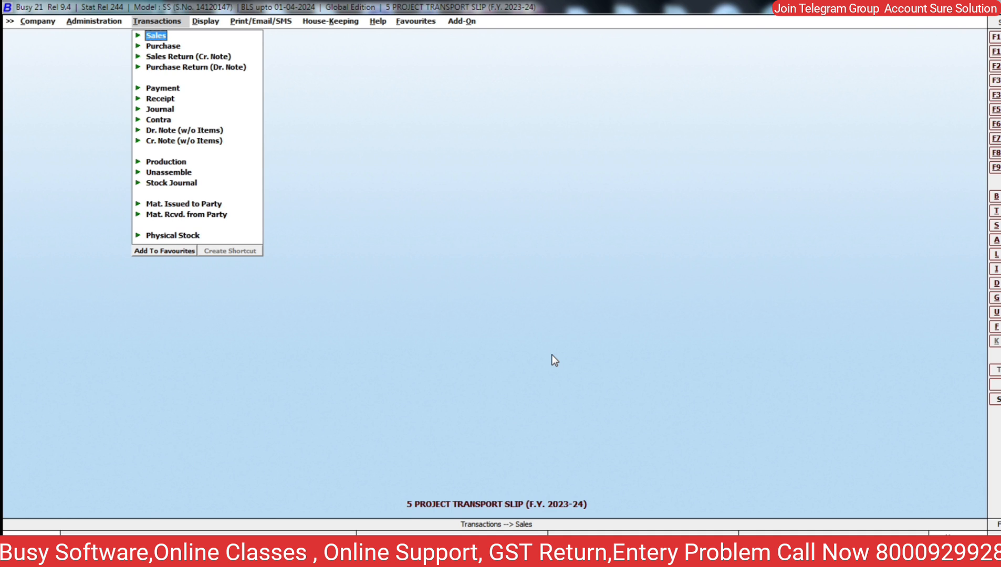
pyautogui.press('Return')
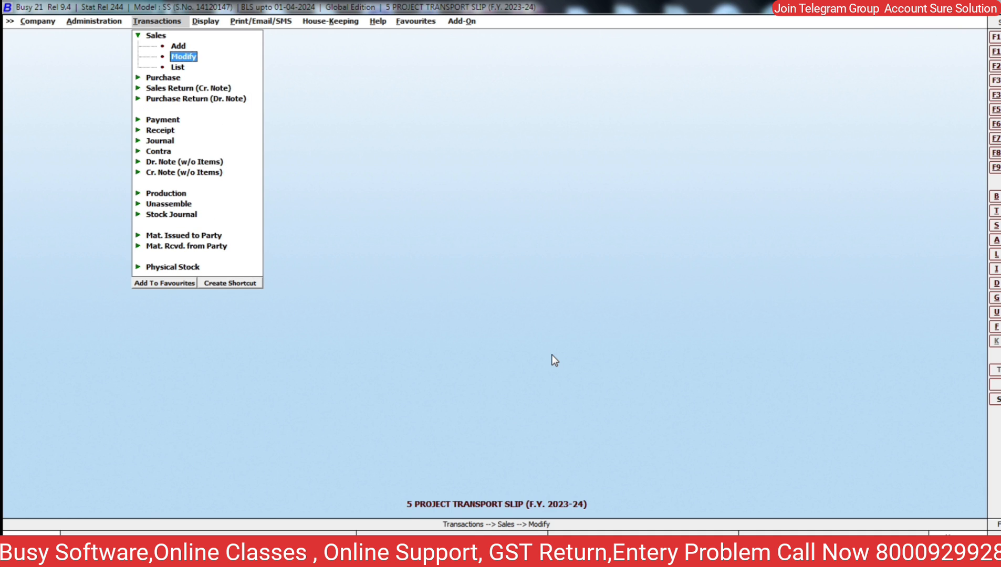
pyautogui.press('Return')
pyautogui.press('Return')
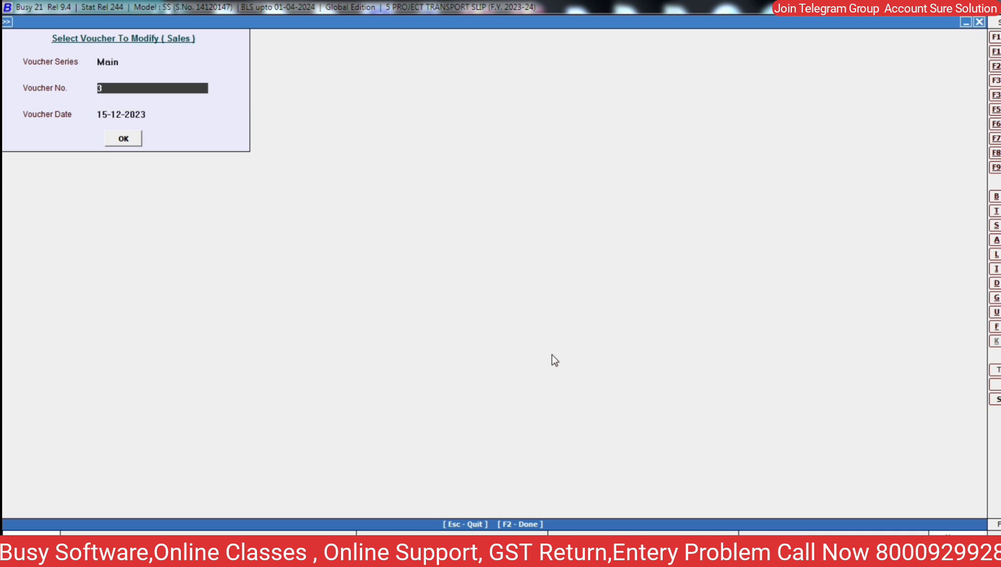
pyautogui.press('Return')
pyautogui.press('Return')
pyautogui.press('Return')
pyautogui.press('Return')
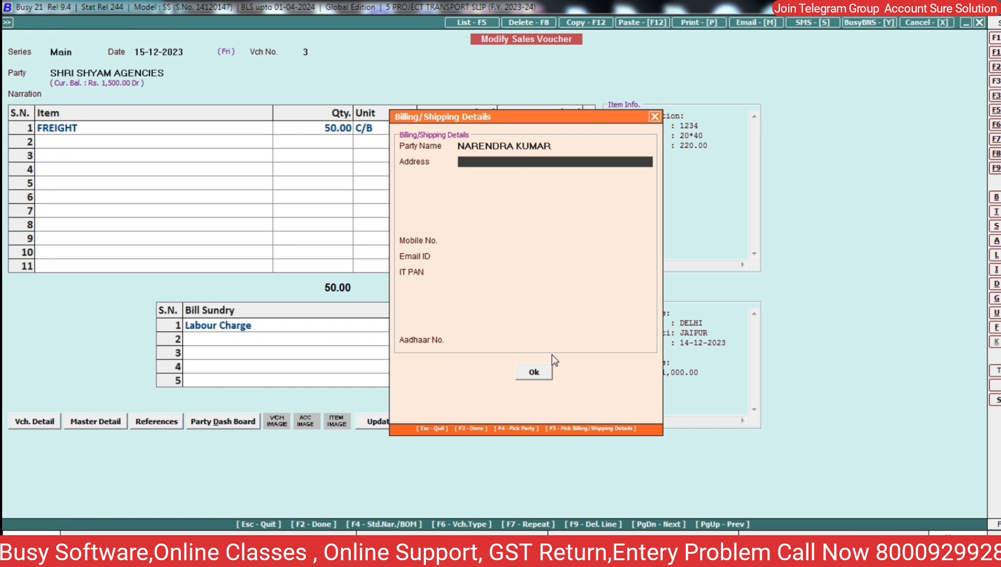
pyautogui.press('Escape')
pyautogui.press('Escape')
pyautogui.press('Escape')
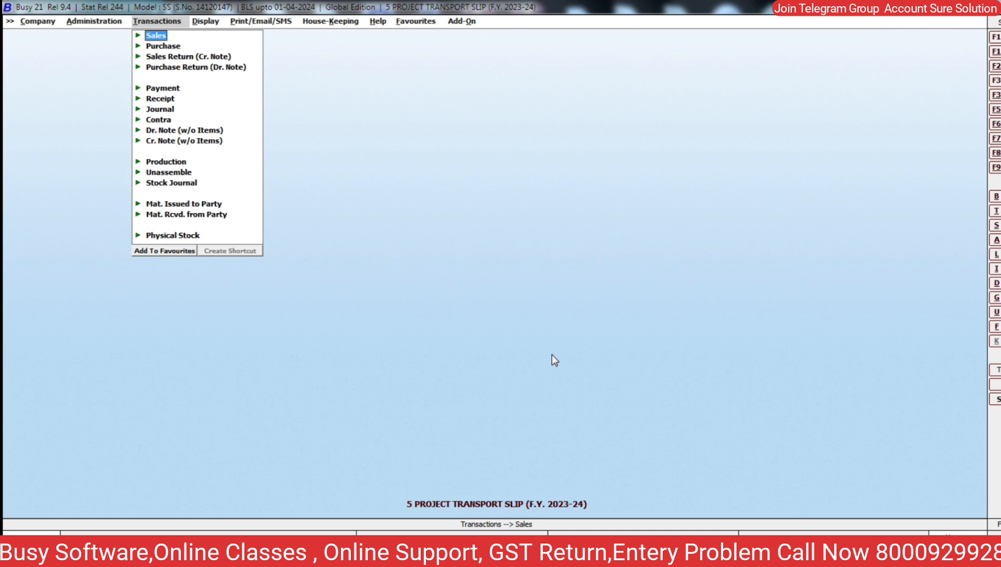
# - Go to Display > Query System > Query on Transactions and choose All Vouchers (Text Only)
pyautogui.press('Right')
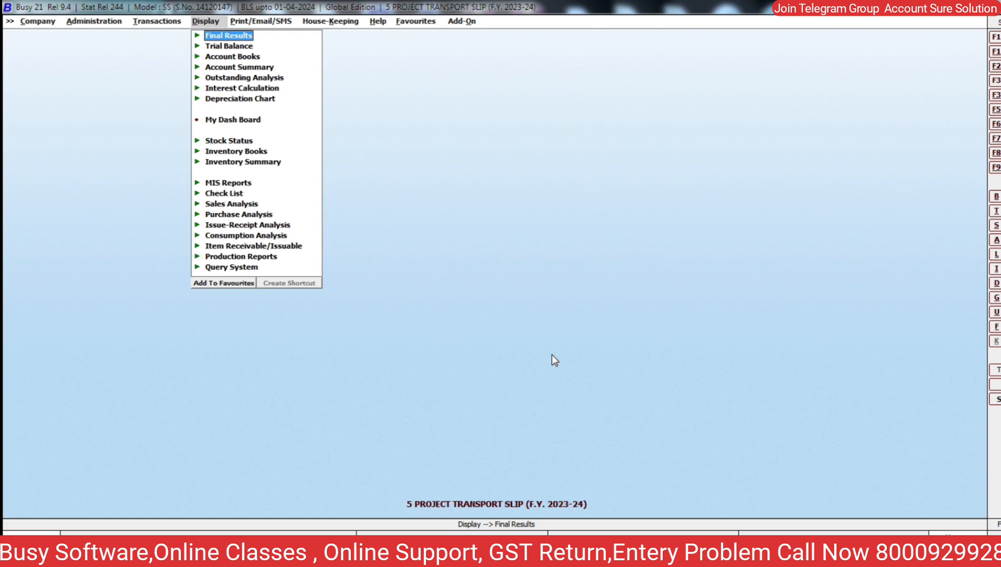
pyautogui.press('Up')
pyautogui.press('Up')
pyautogui.press('Up')
pyautogui.press('Up')
pyautogui.press('Up')
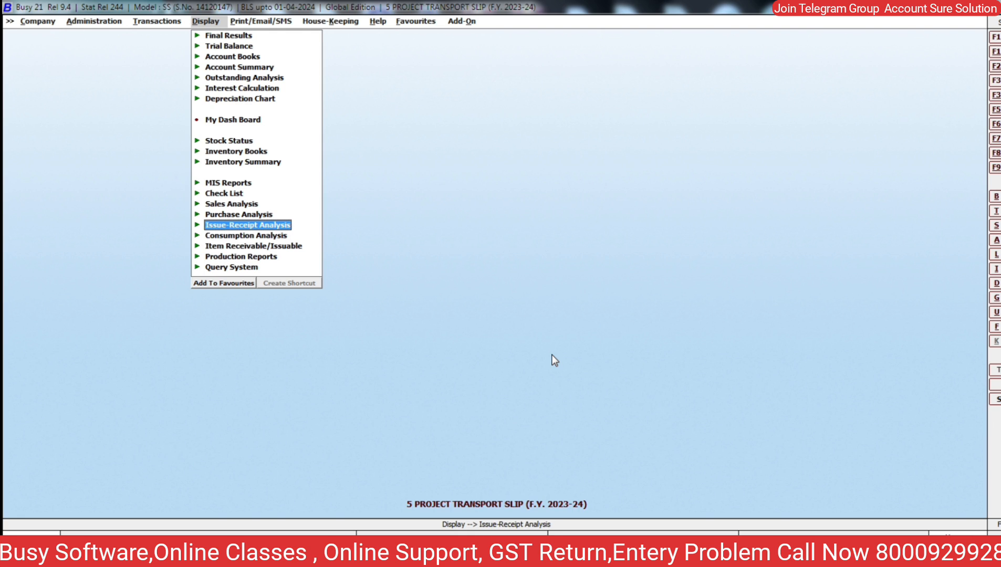
pyautogui.press('Up')
pyautogui.press('Up')
pyautogui.press('Down')
pyautogui.press('Down')
pyautogui.press('Down')
pyautogui.press('Down')
pyautogui.press('Down')
pyautogui.press('Down')
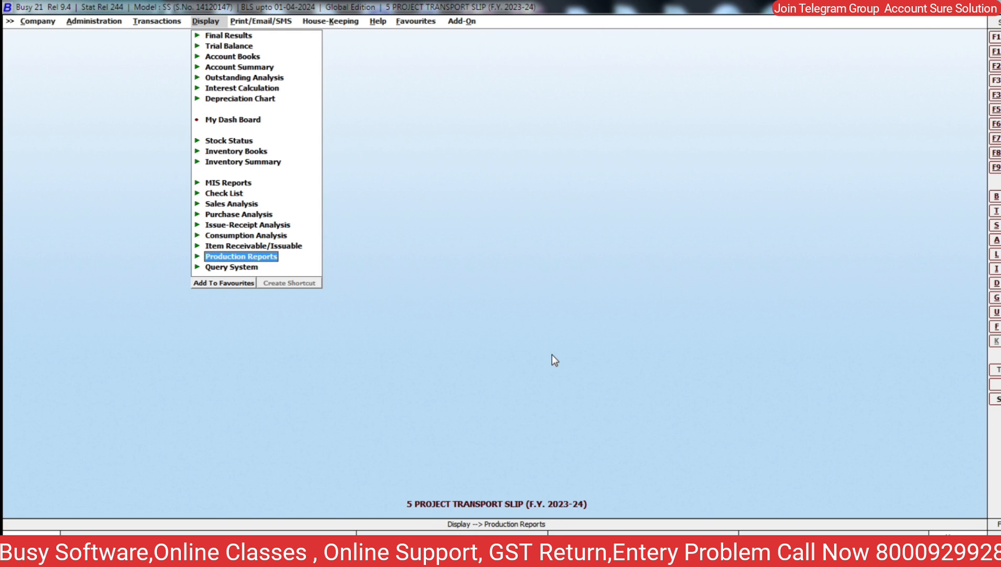
pyautogui.press('Return')
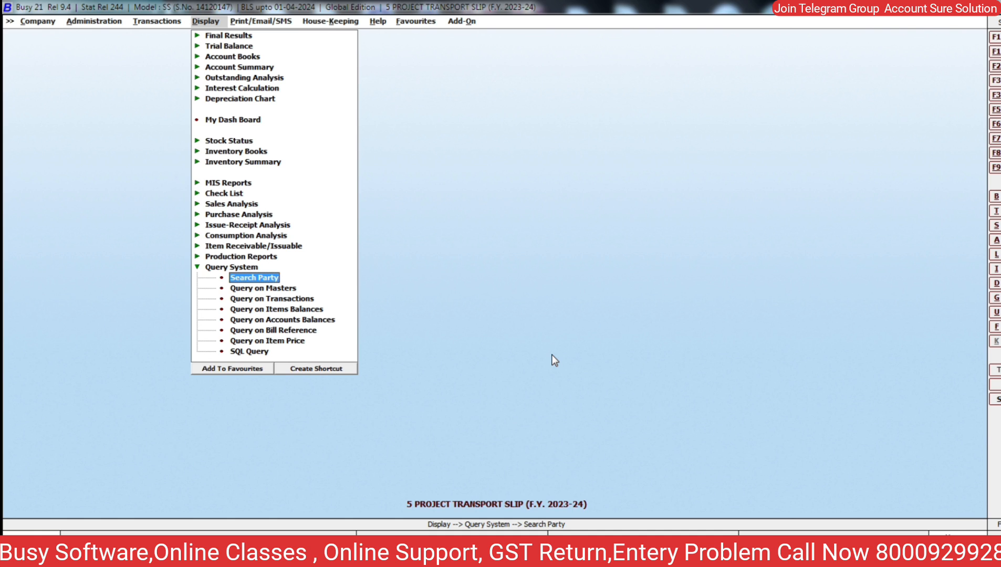
pyautogui.press('Down')
pyautogui.press('Down')
pyautogui.press('Down')
pyautogui.press('Down')
pyautogui.press('Up')
pyautogui.press('Up')
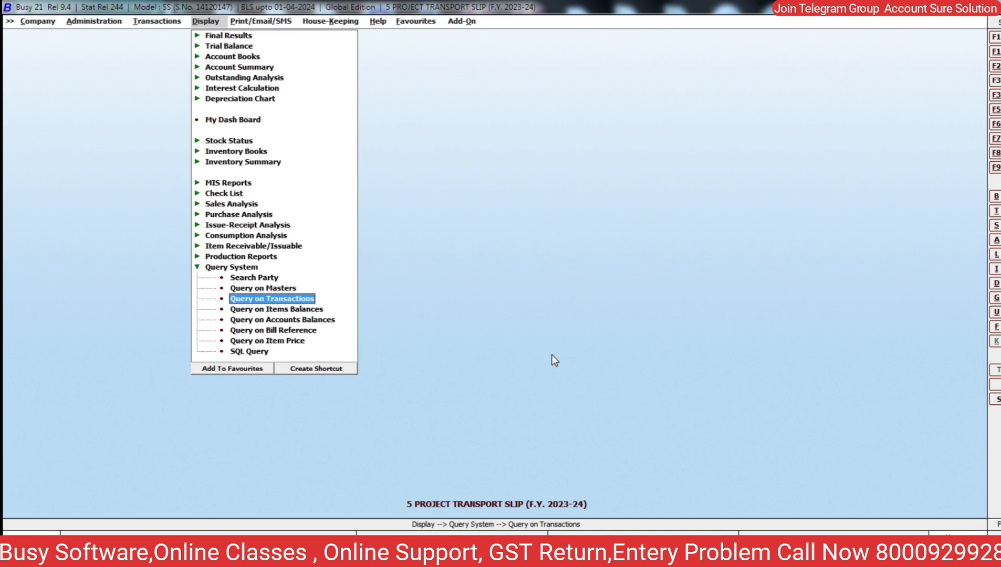
pyautogui.press('Return')
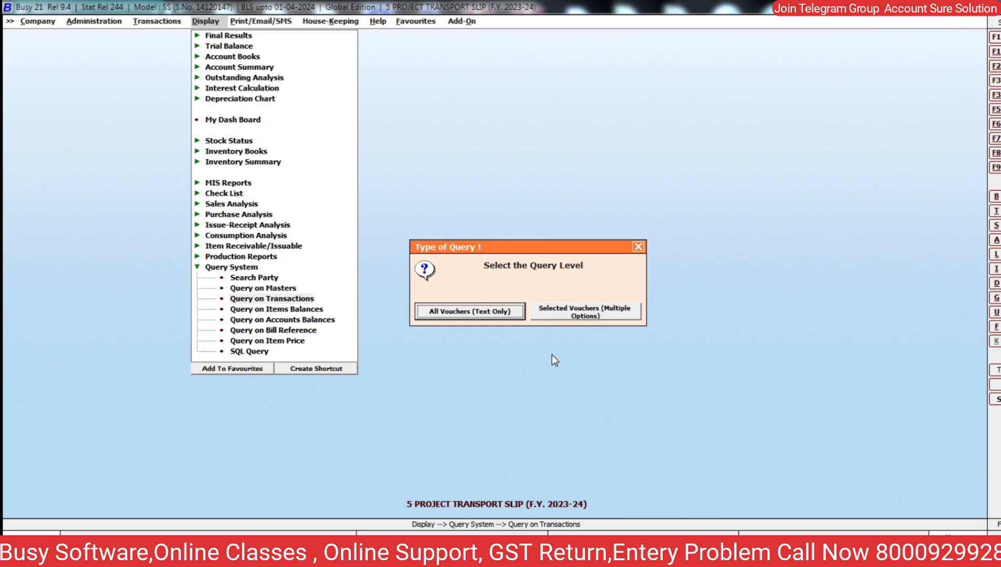
pyautogui.press('Return')
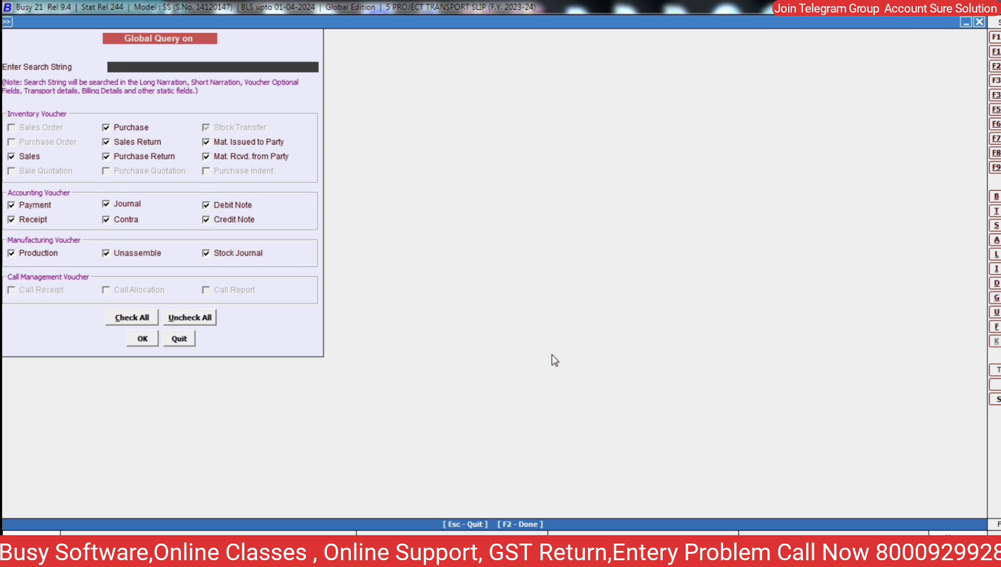
# - Search all vouchers for the consignee's name from 01-04-2023 to 15-12-2023, matching optional fields As Text
pyautogui.write('NARENDRA')
pyautogui.press('Return')
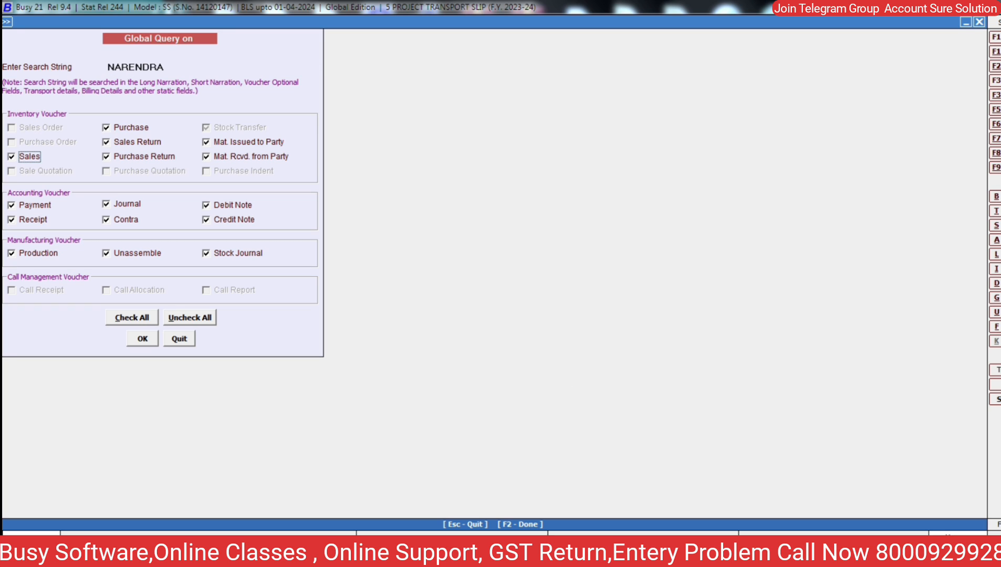
pyautogui.click(142, 340)
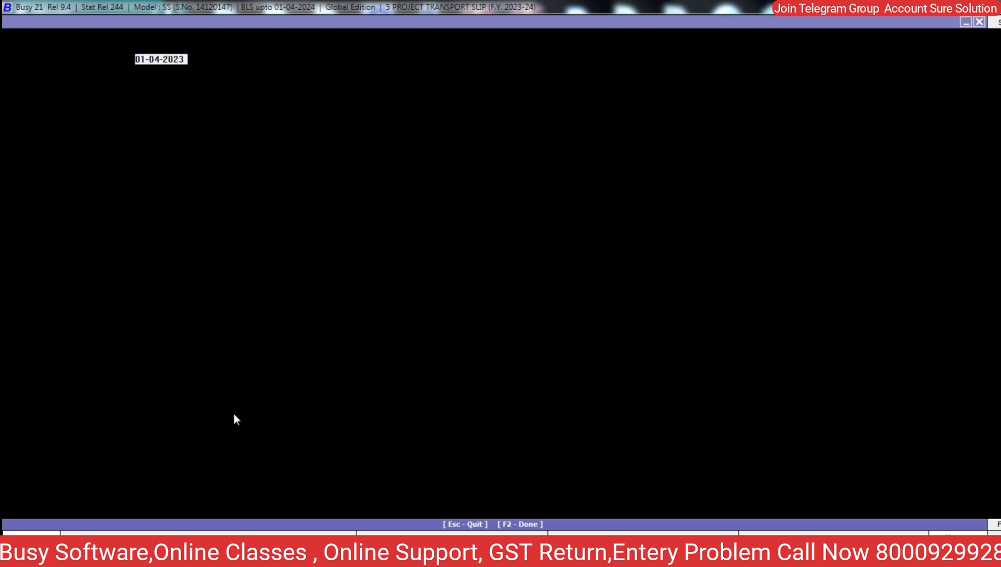
pyautogui.press('Return')
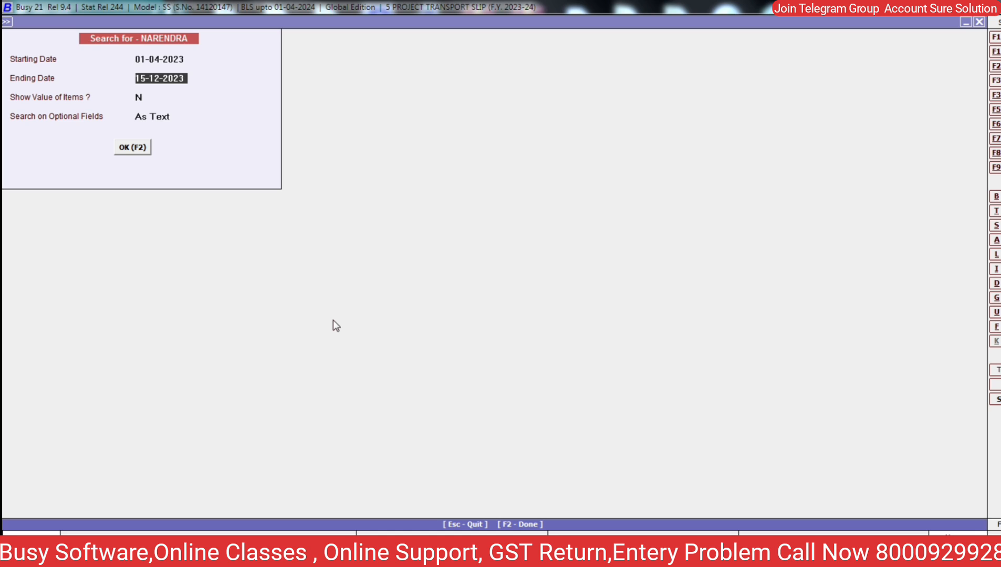
pyautogui.press('Return')
pyautogui.press('Return')
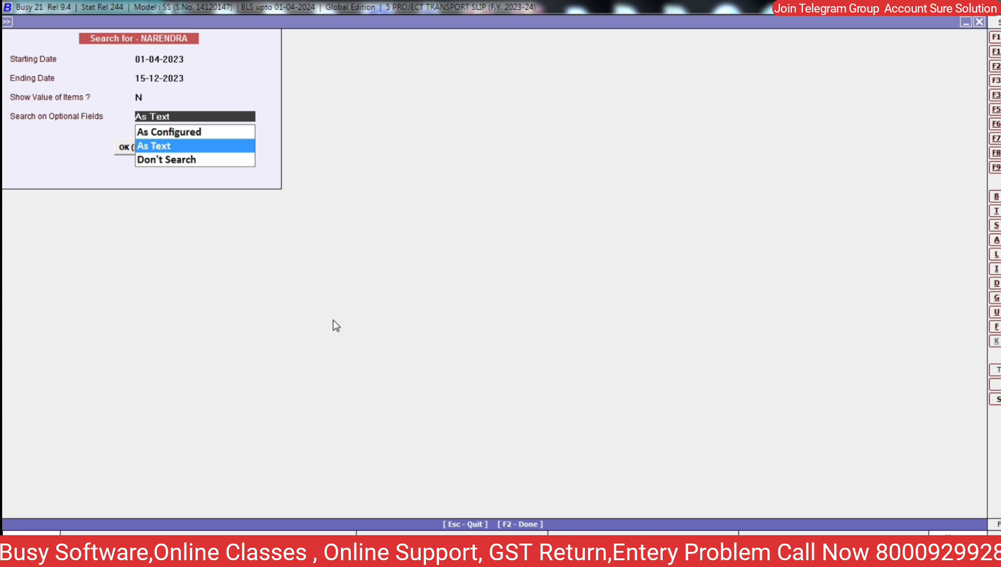
pyautogui.press('Up')
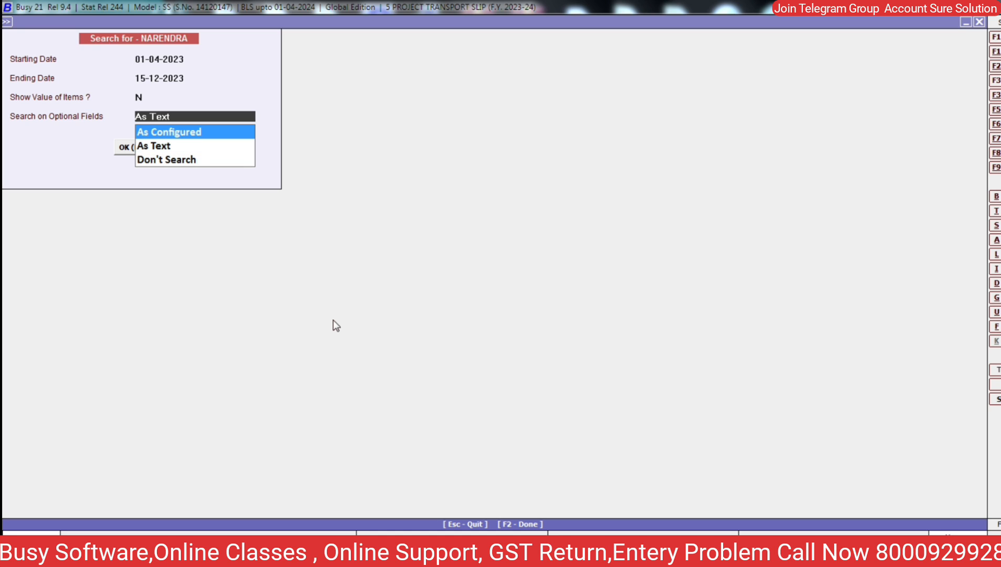
pyautogui.press('Down')
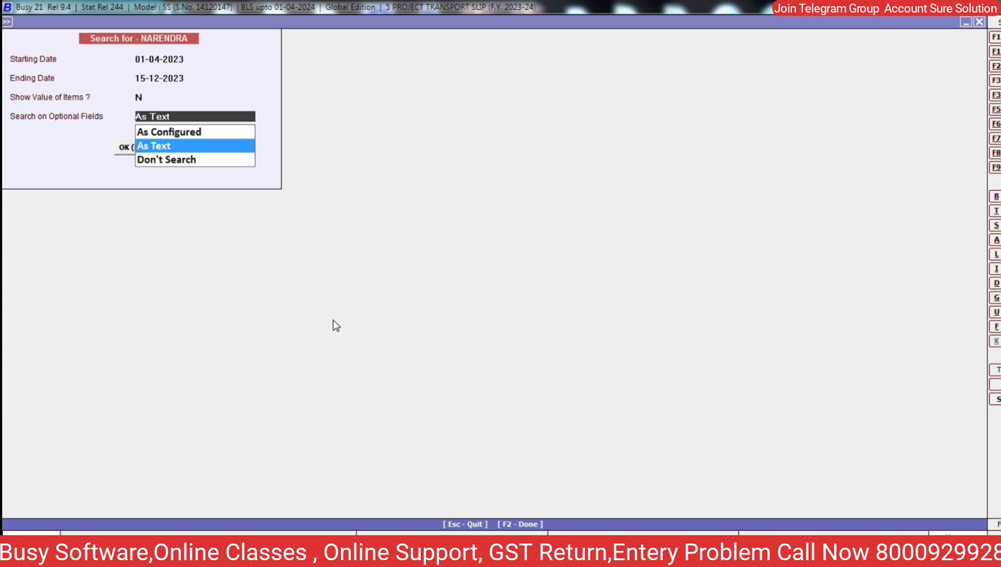
pyautogui.press('Return')
pyautogui.press('Return')
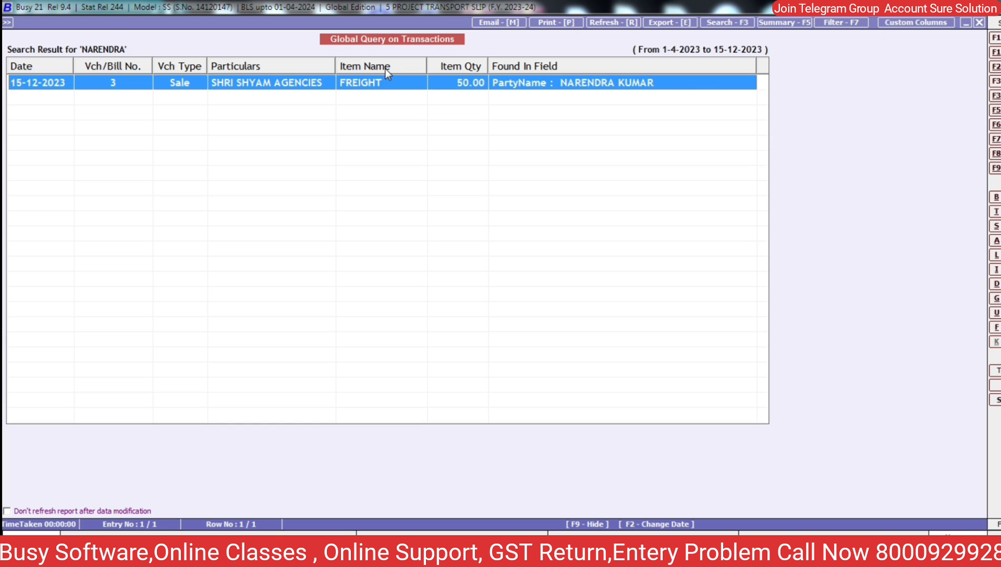
# - Open matching sale voucher 3 and jump to SHRI SHYAM AGENCIES' account ledger
pyautogui.doubleClick(615, 88)
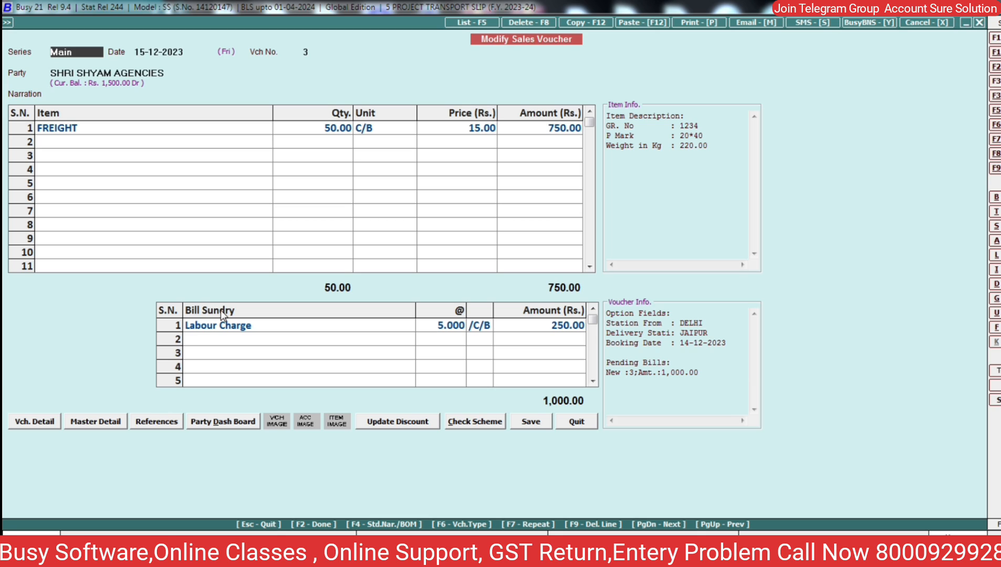
pyautogui.click(199, 124)
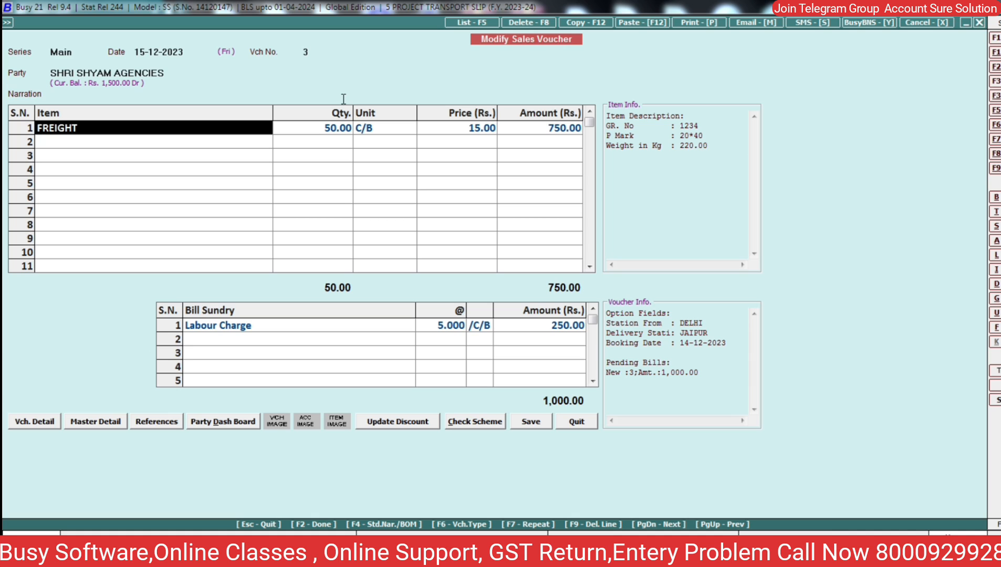
pyautogui.hotkey('alt', 'l')
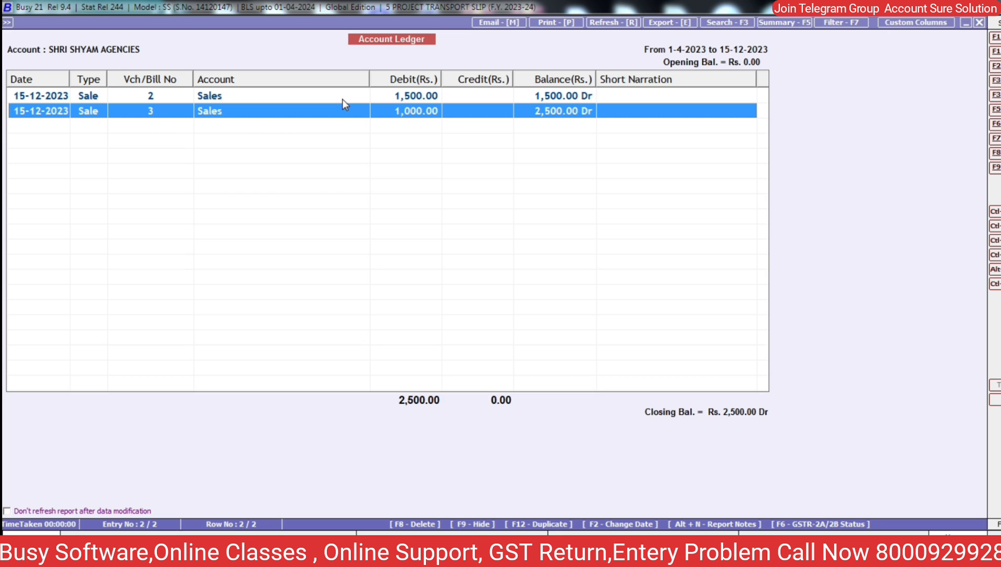
# - Open sale voucher 2 (1,500.00) from the ledger for modification
pyautogui.click(342, 99)
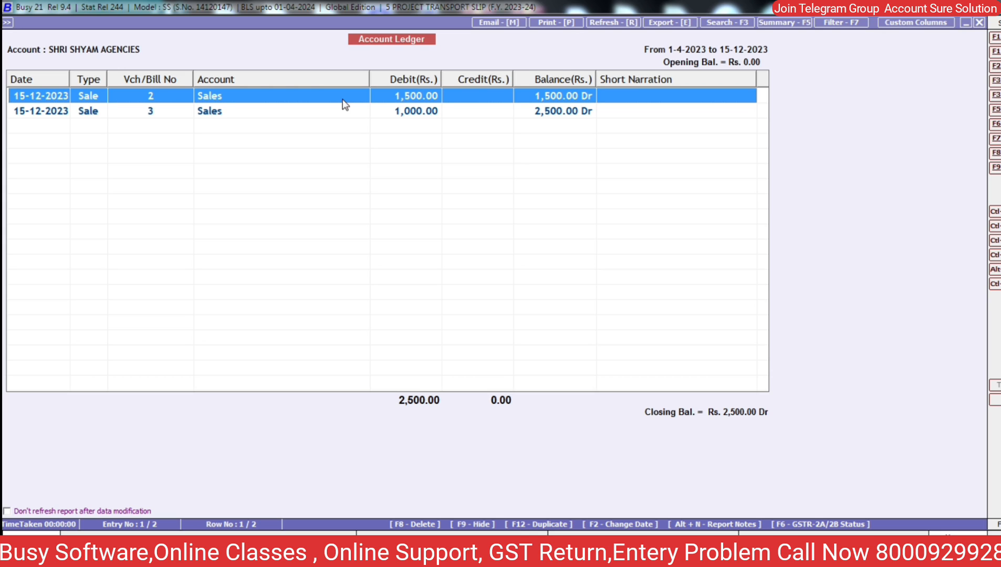
pyautogui.doubleClick(342, 98)
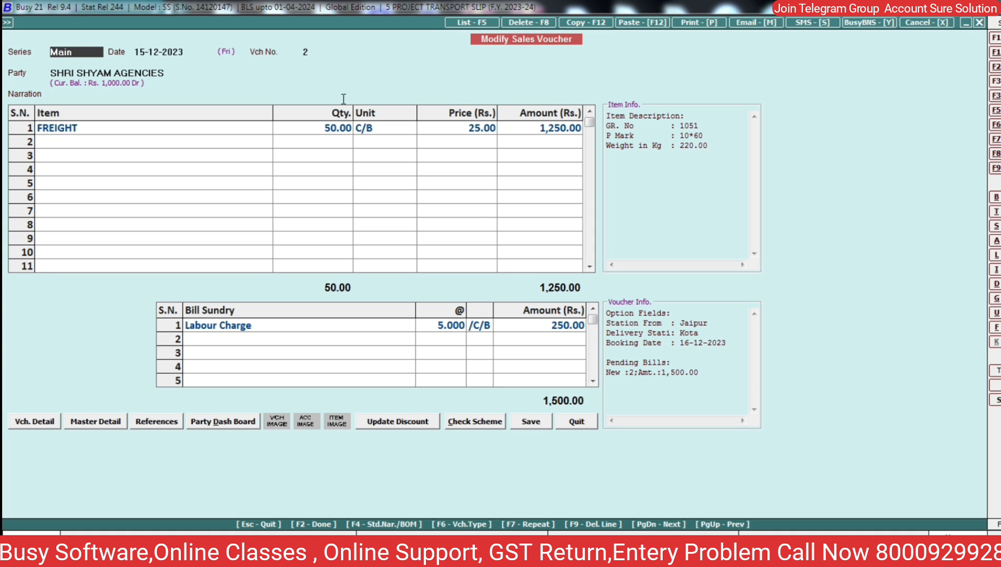
# - Preview voucher 2 as a Sales Invoice in the GANGOUR format, zoomed to 190%
pyautogui.hotkey('alt', 'p')
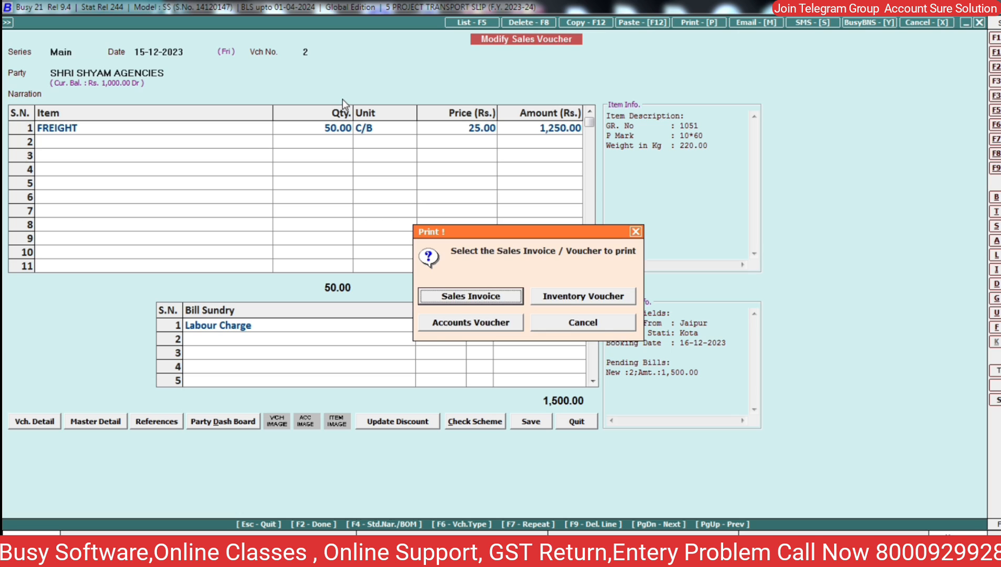
pyautogui.press('Return')
pyautogui.press('Down')
pyautogui.press('Down')
pyautogui.press('Down')
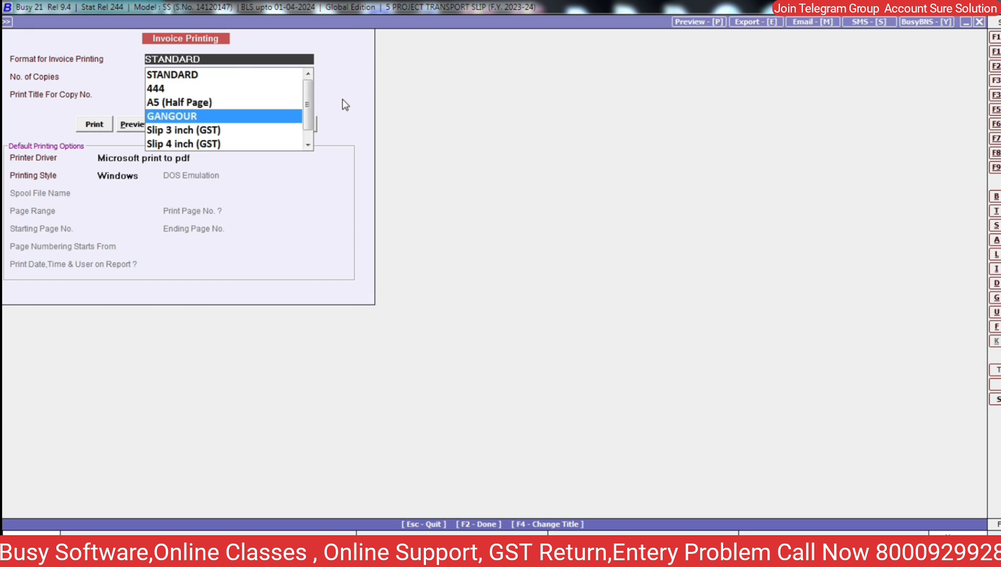
pyautogui.press('Return')
pyautogui.press('Return')
pyautogui.press('Return')
pyautogui.press('Right')
pyautogui.press('Return')
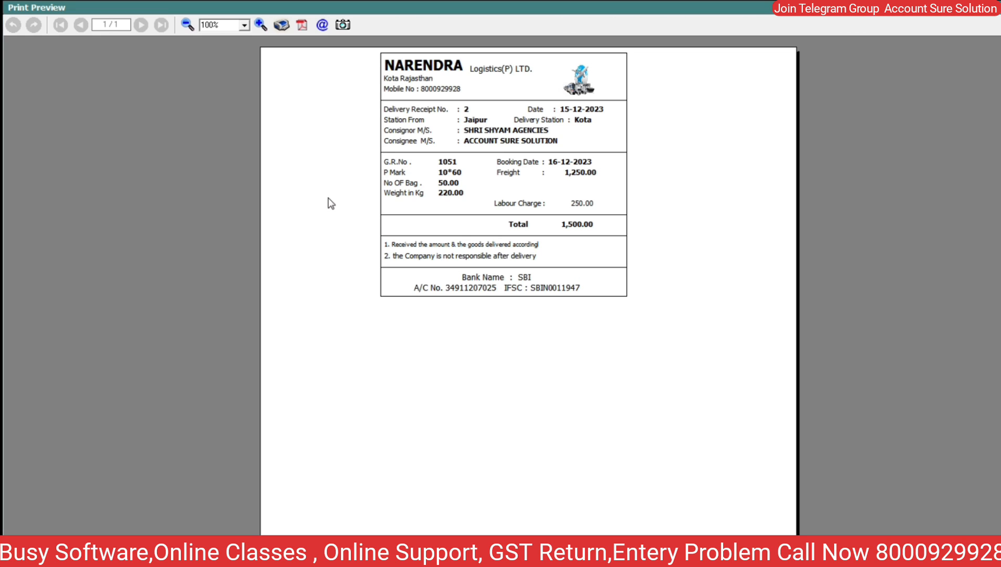
pyautogui.click(261, 25)
pyautogui.click(261, 25)
pyautogui.click(261, 25)
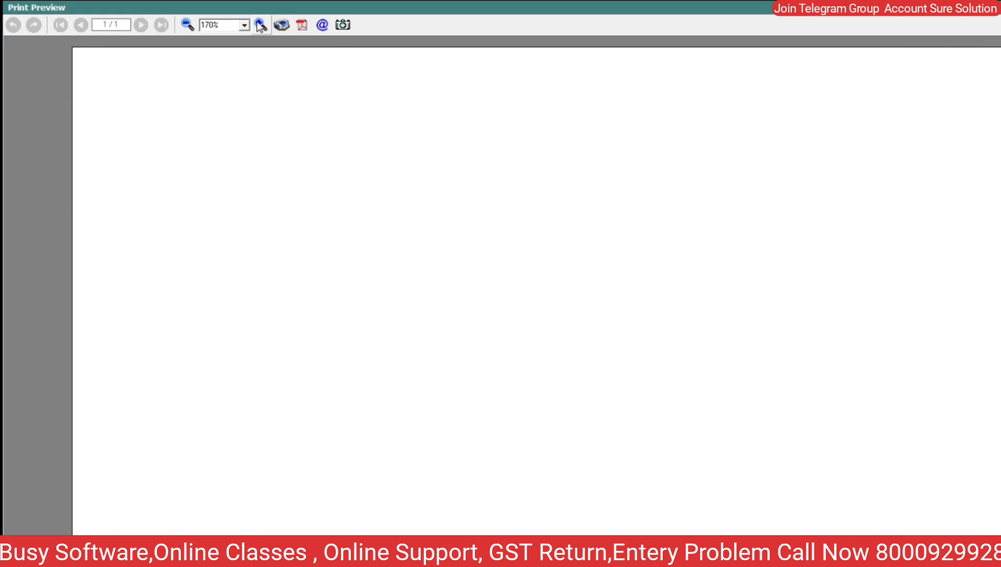